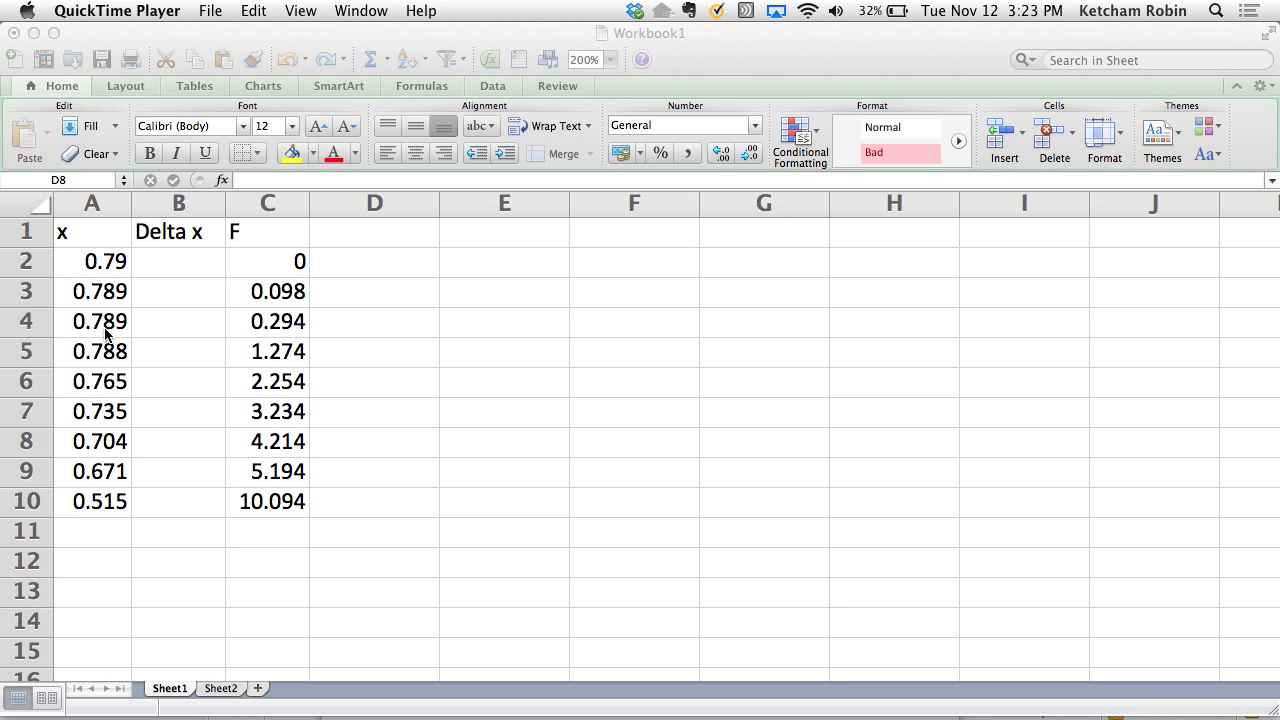
Calculate Delta x in B2 with the formula =.79-A2 and fill it down through B10.
left_click(163, 257)
left_click(163, 257)
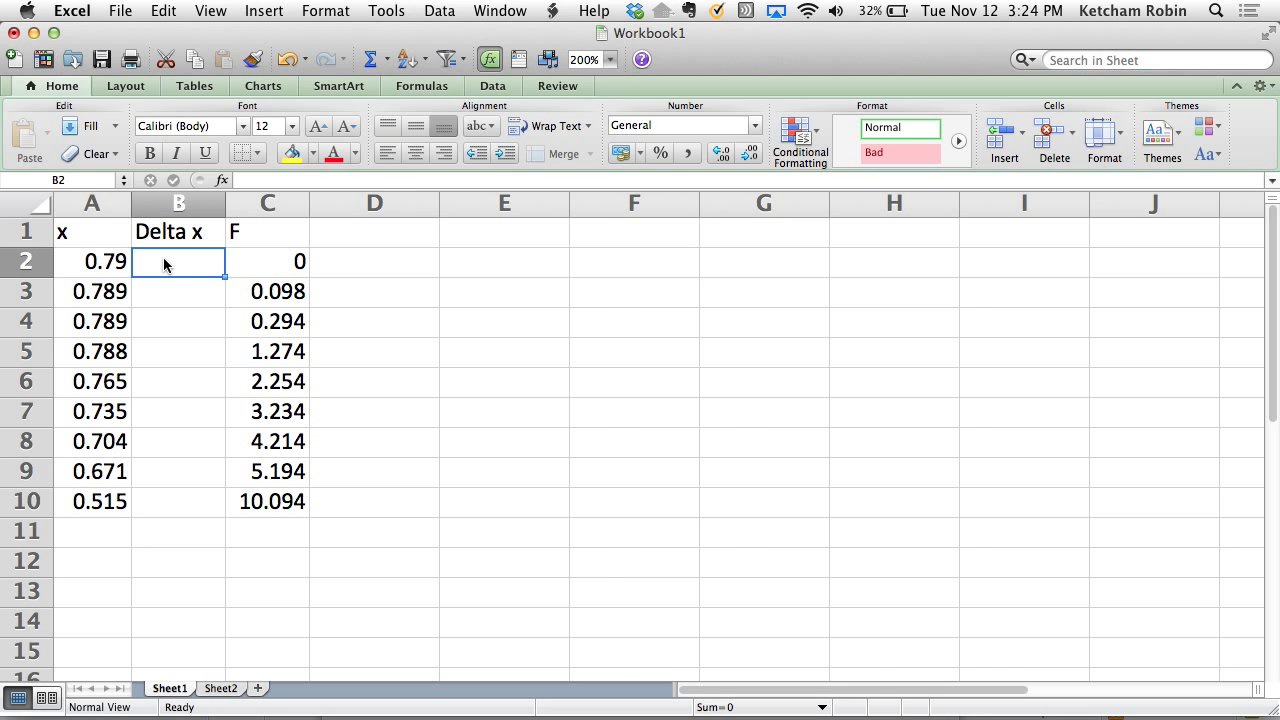
type("=")
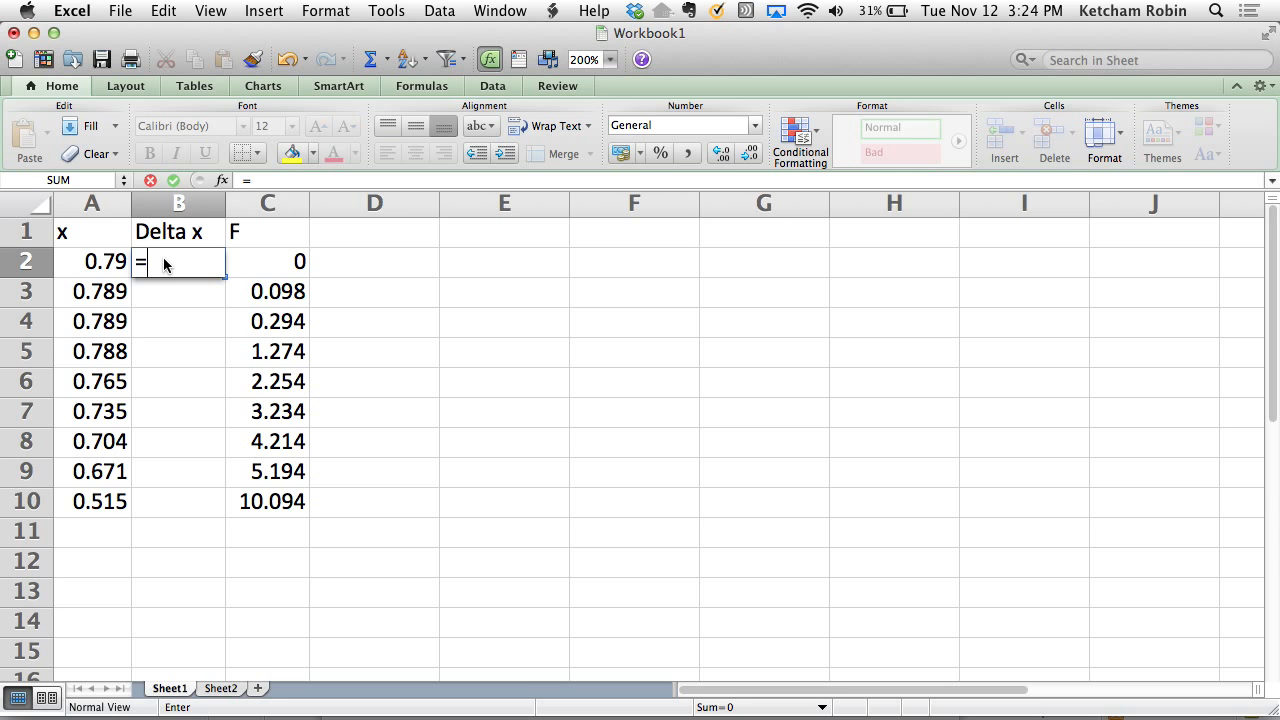
left_click(72, 259)
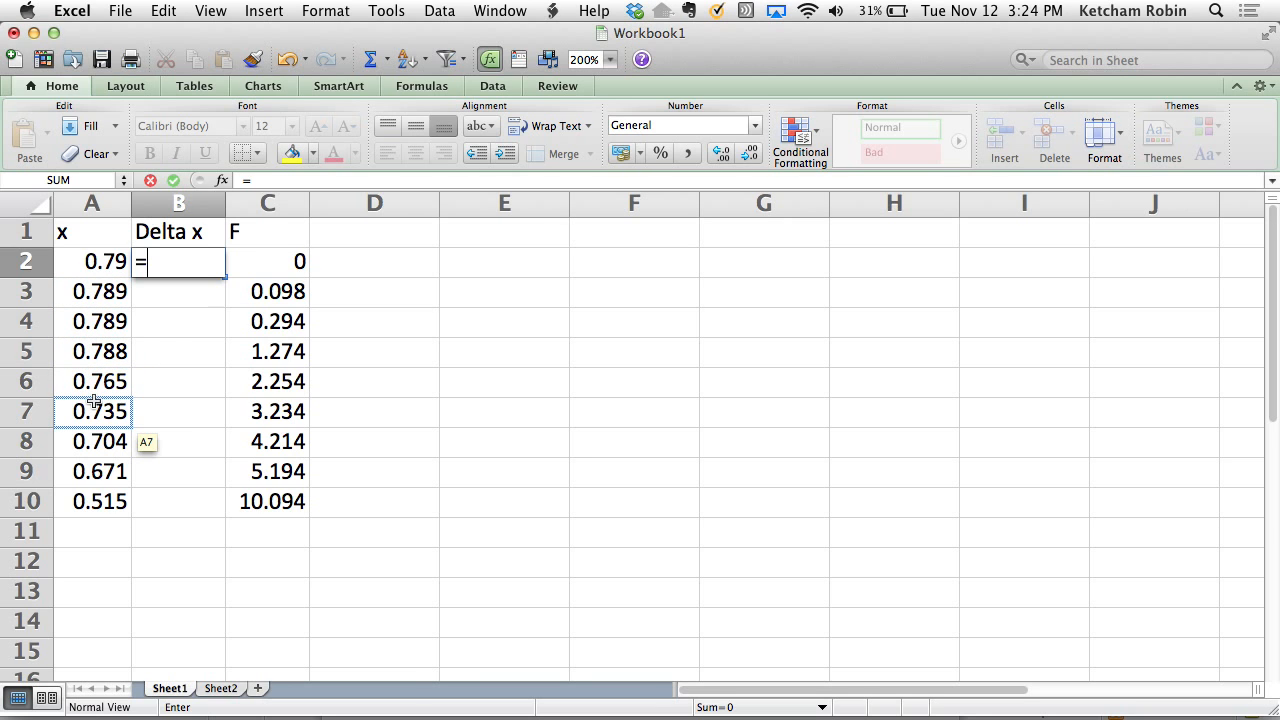
type(".79-")
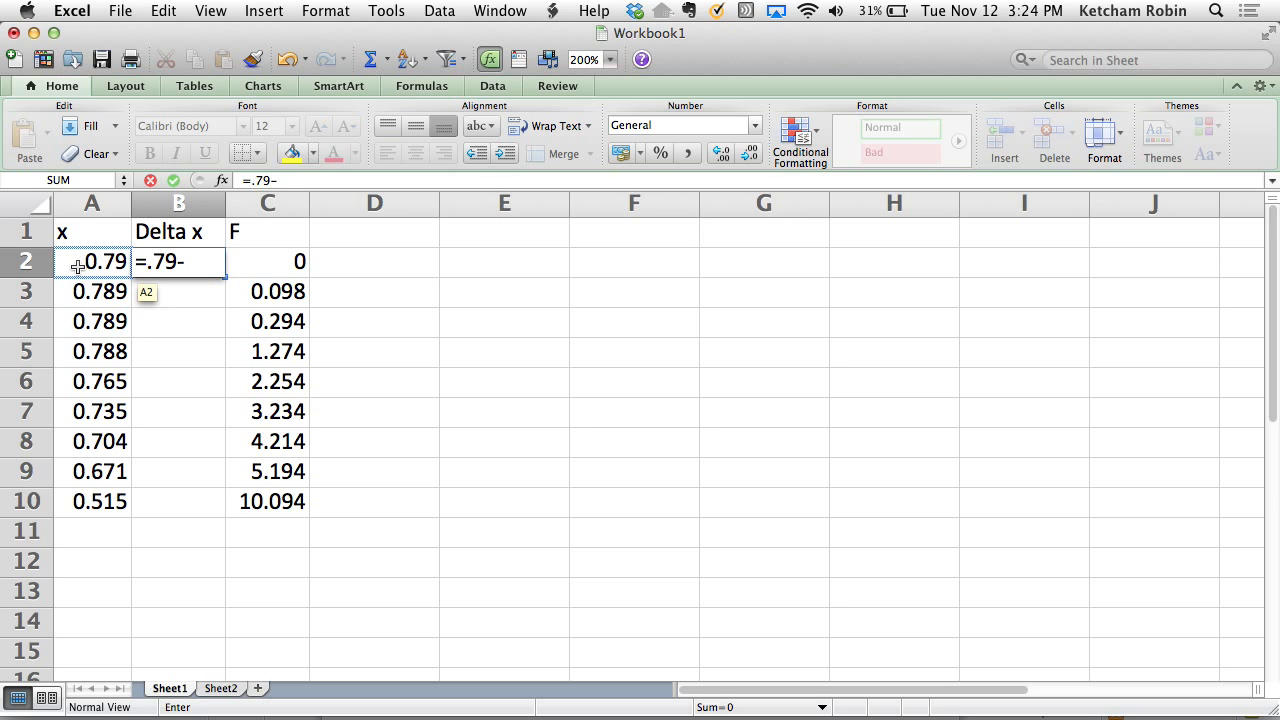
left_click(77, 266)
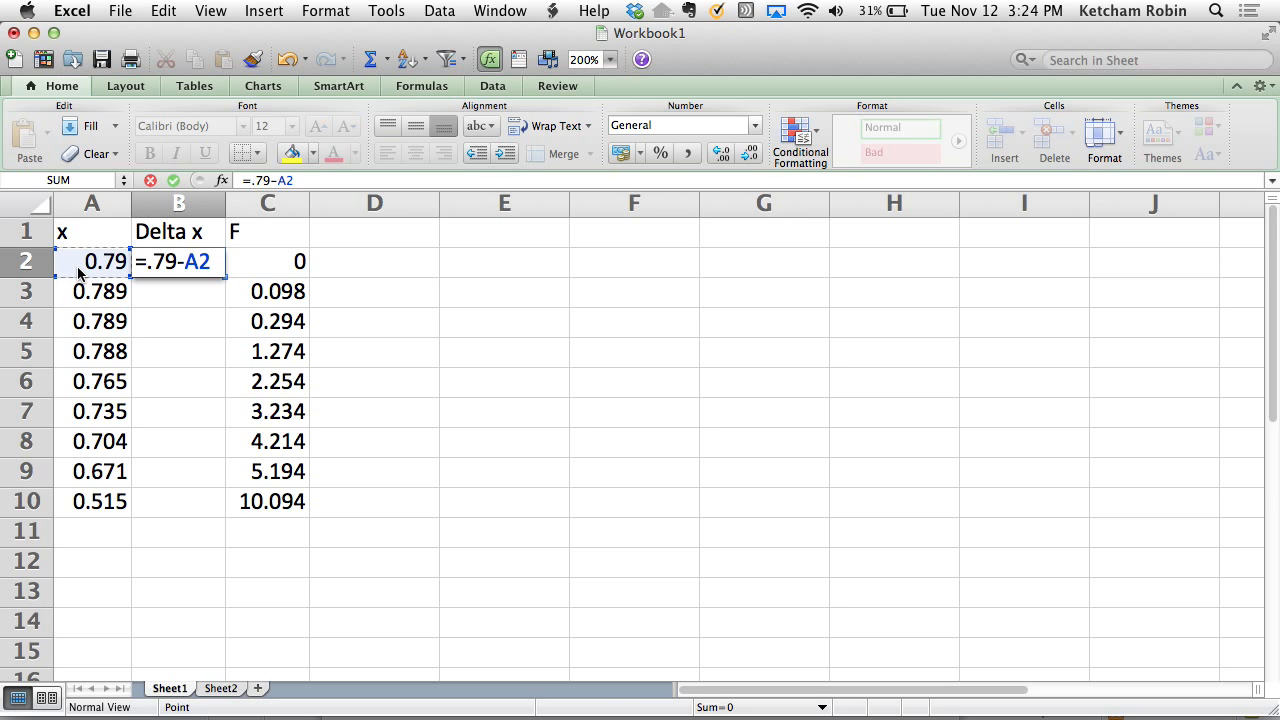
key("Return")
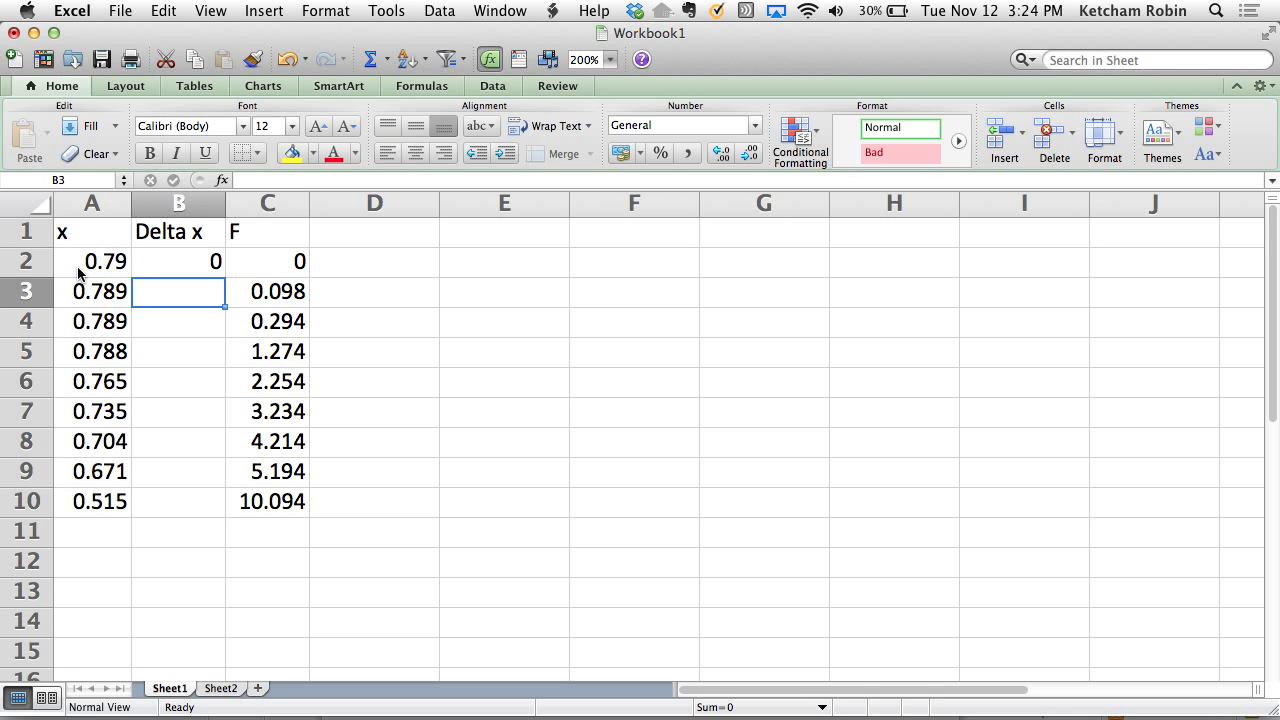
left_click(160, 265)
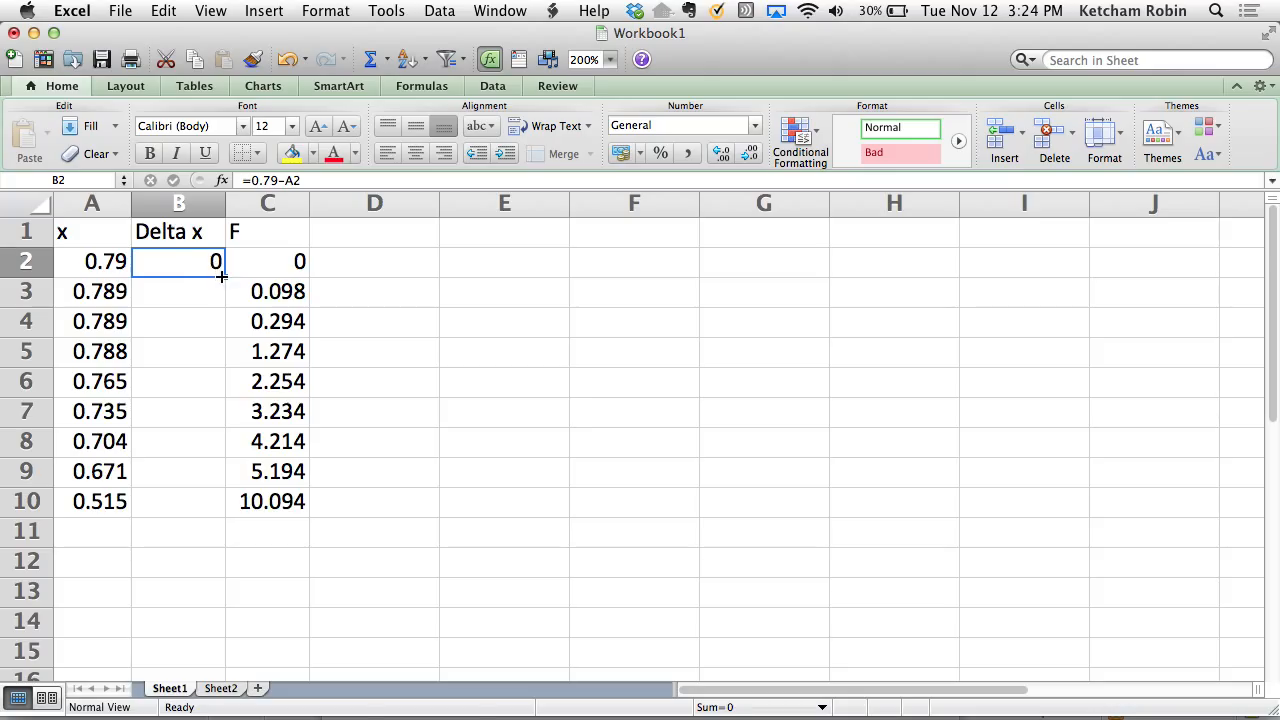
left_click_drag(222, 277, 209, 509)
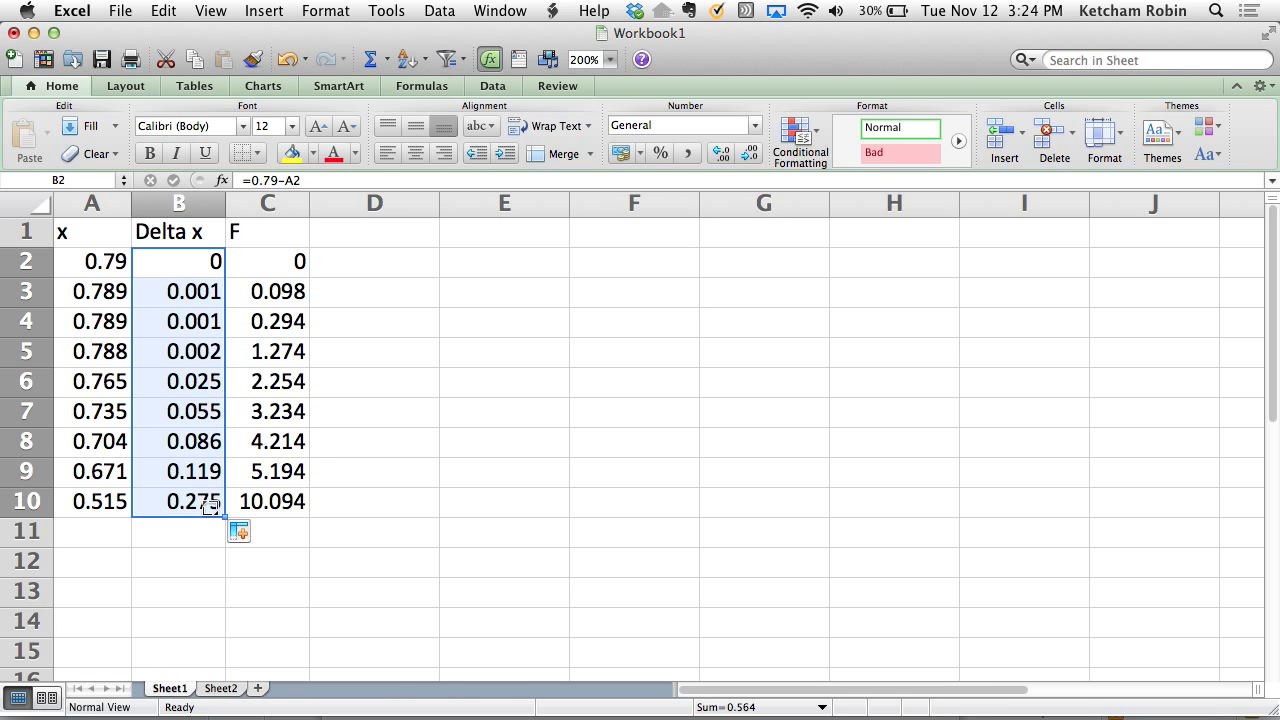
Examine the filled Delta x formulas cell by cell from B3 to B10.
left_click(191, 292)
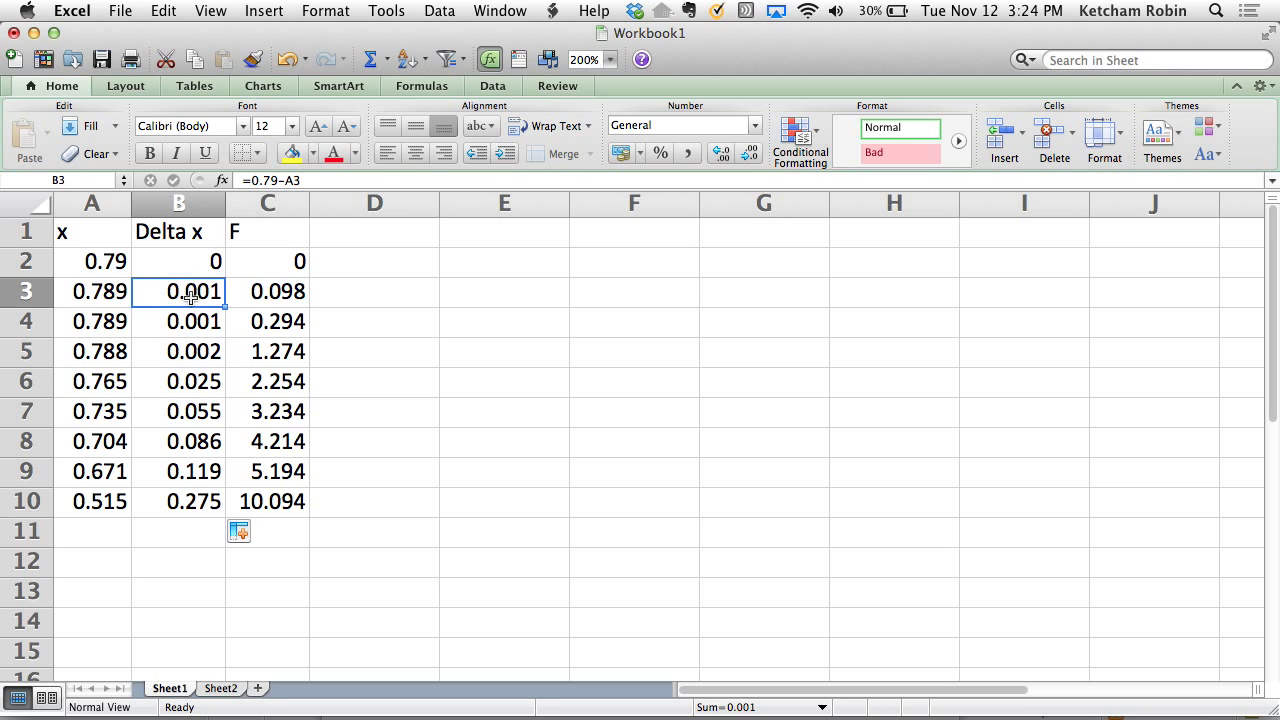
key("Down")
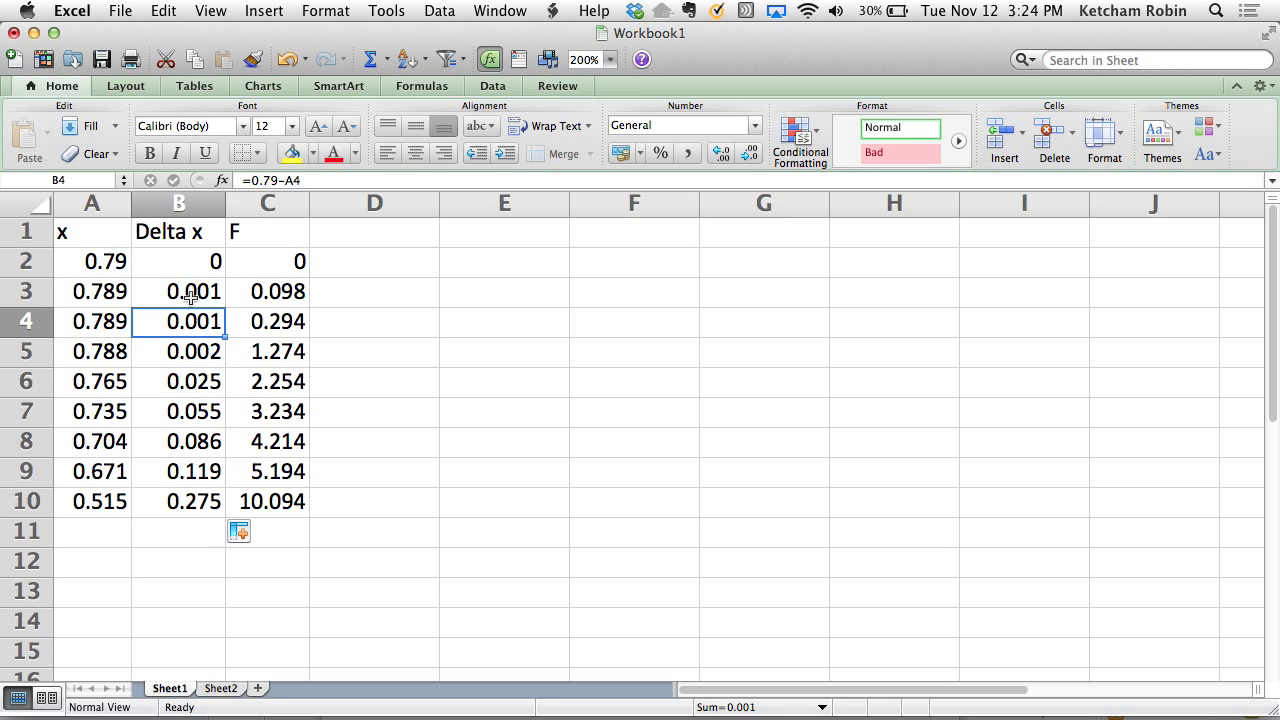
key("Down")
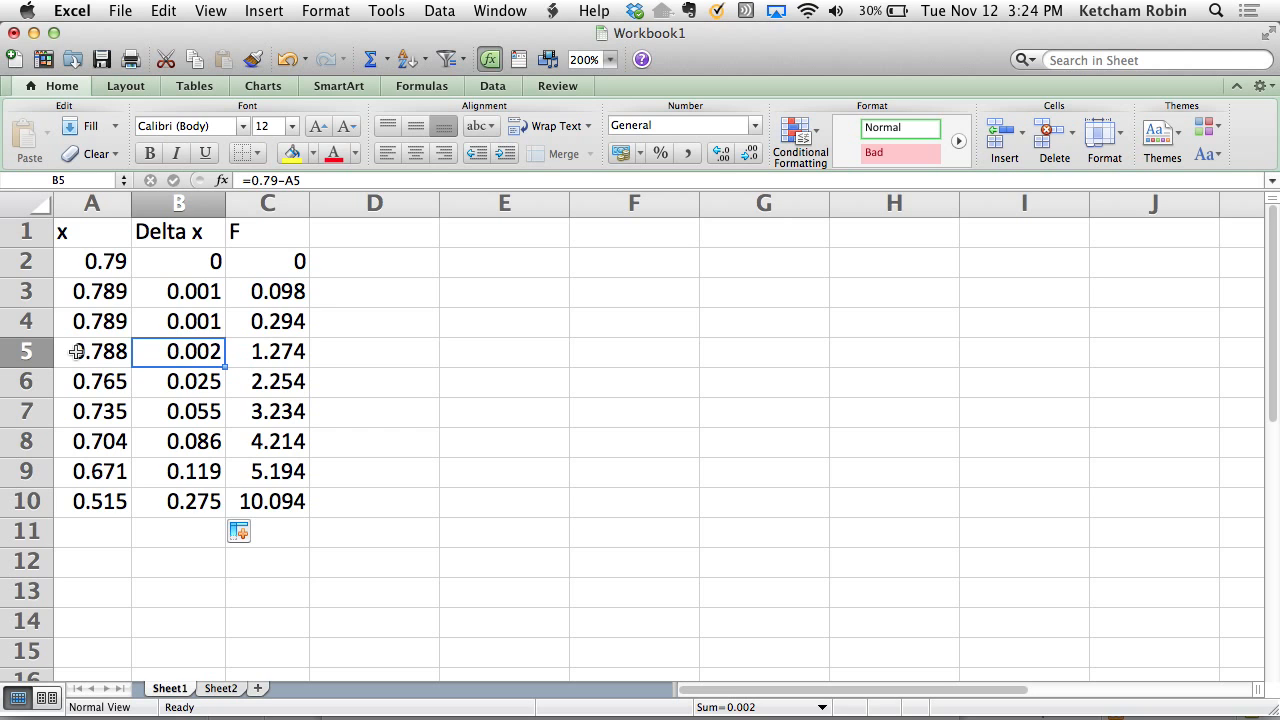
key("Down")
key("Down")
key("Down")
key("Down")
key("Down")
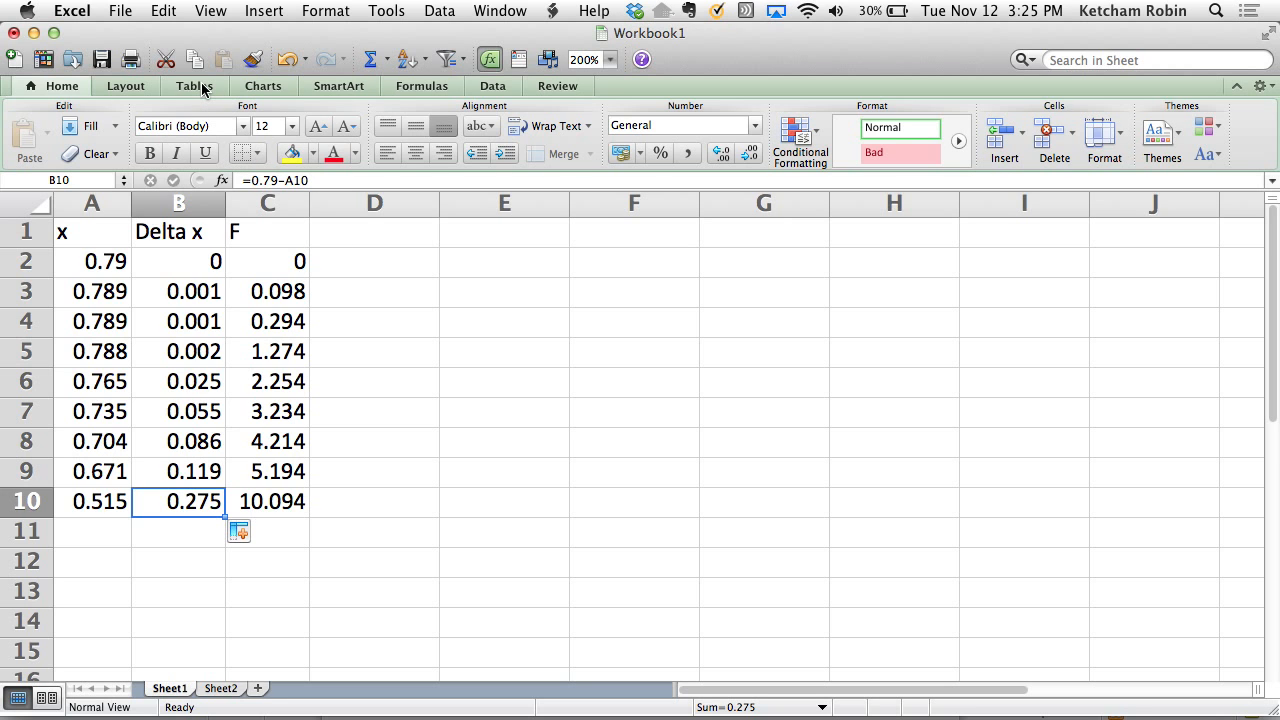
key("super+Tab")
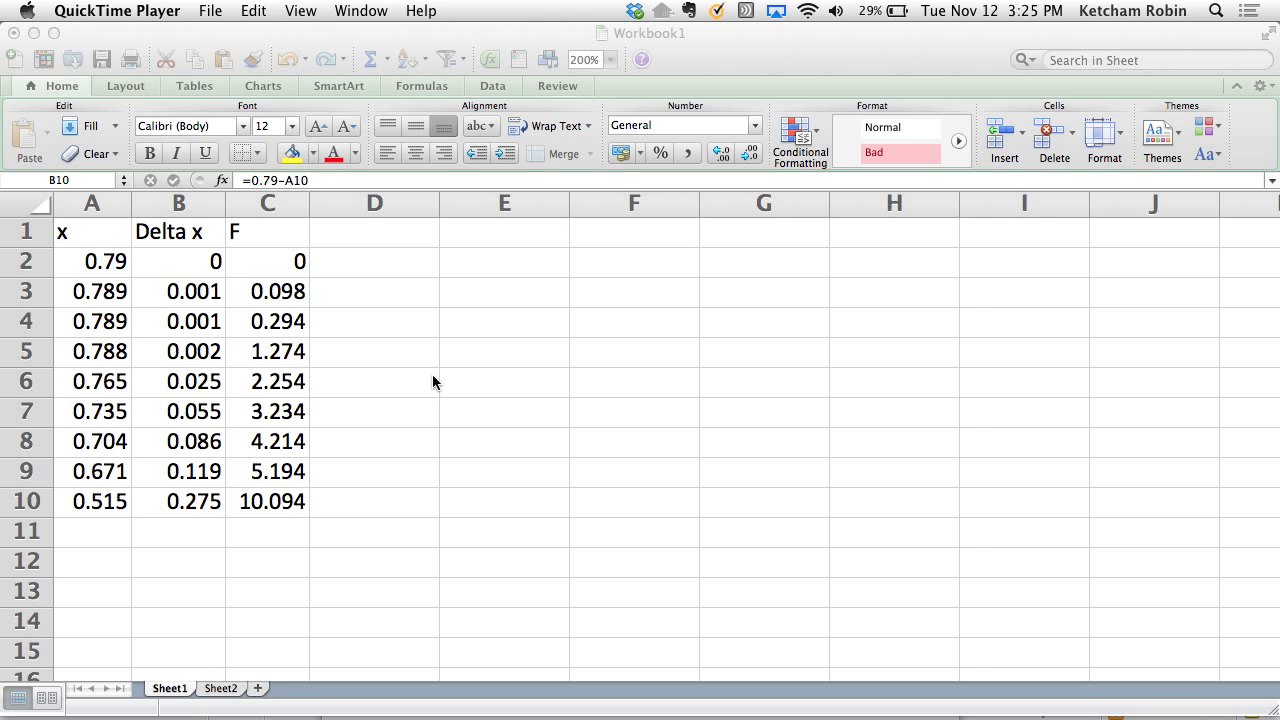
key("super+Tab")
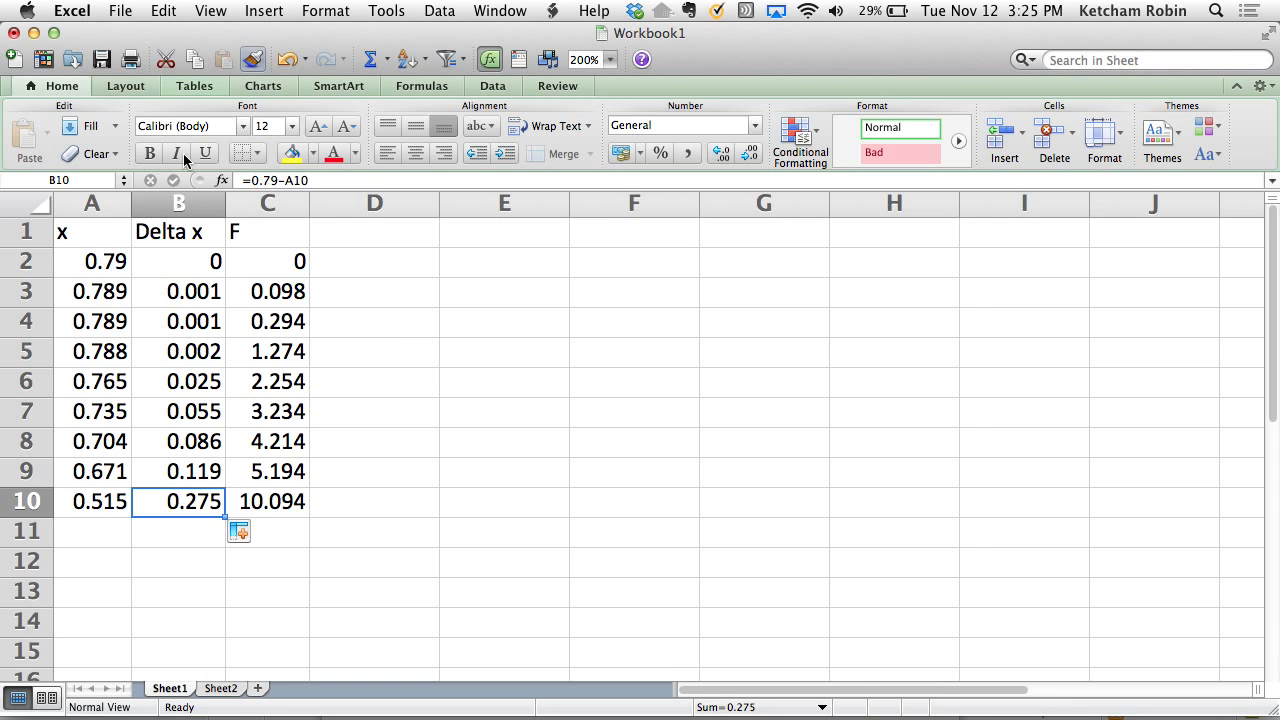
Insert a Marked Scatter chart from the Delta x and F values in B2:C10.
left_click(177, 271)
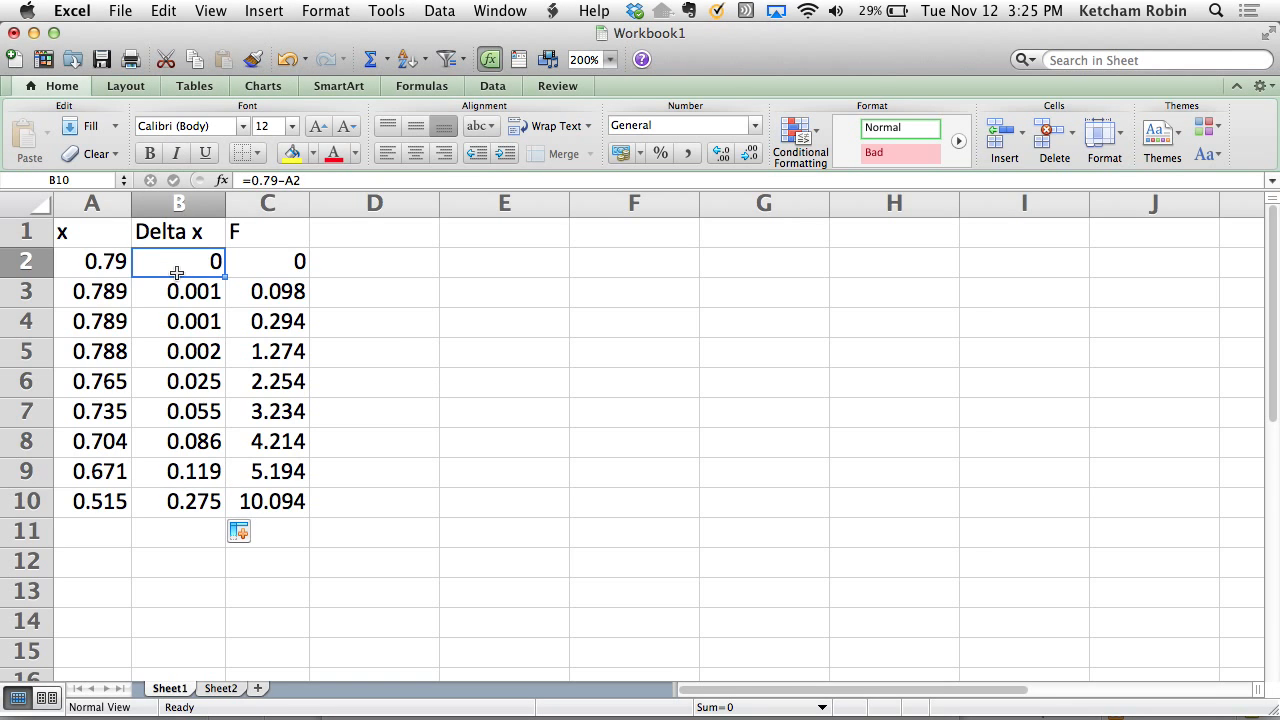
left_click_drag(177, 271, 270, 503)
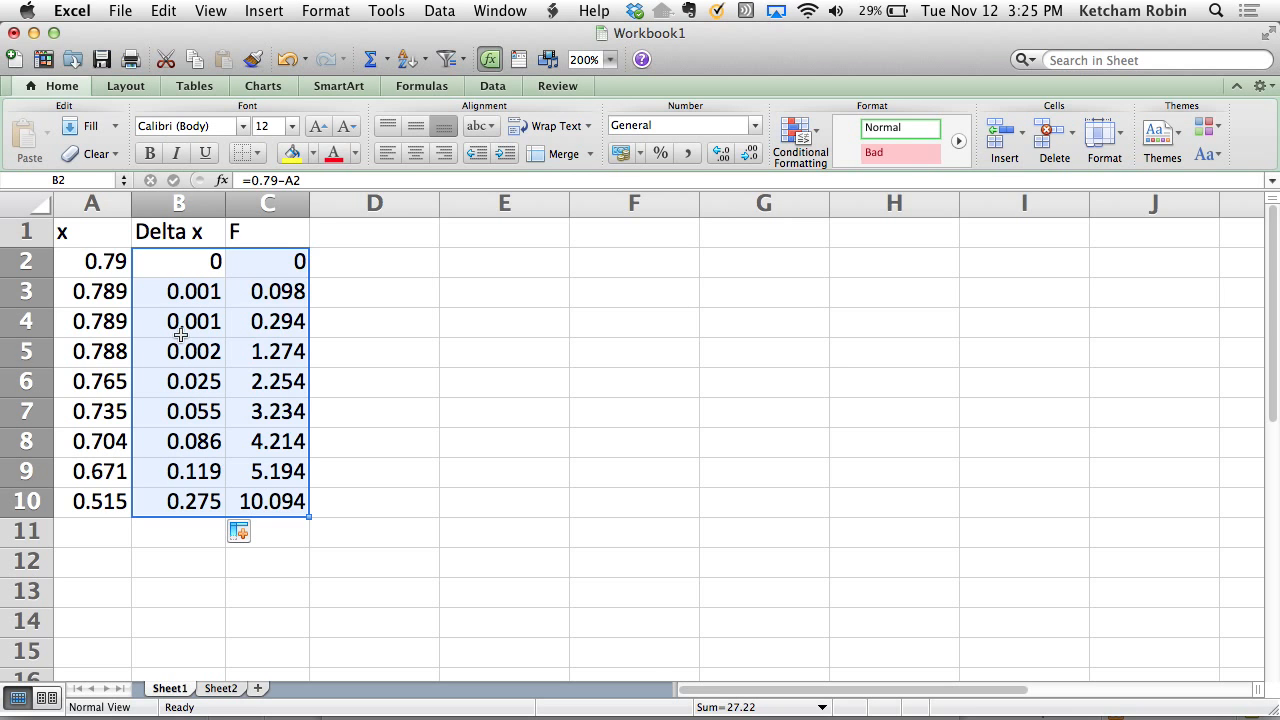
left_click(260, 86)
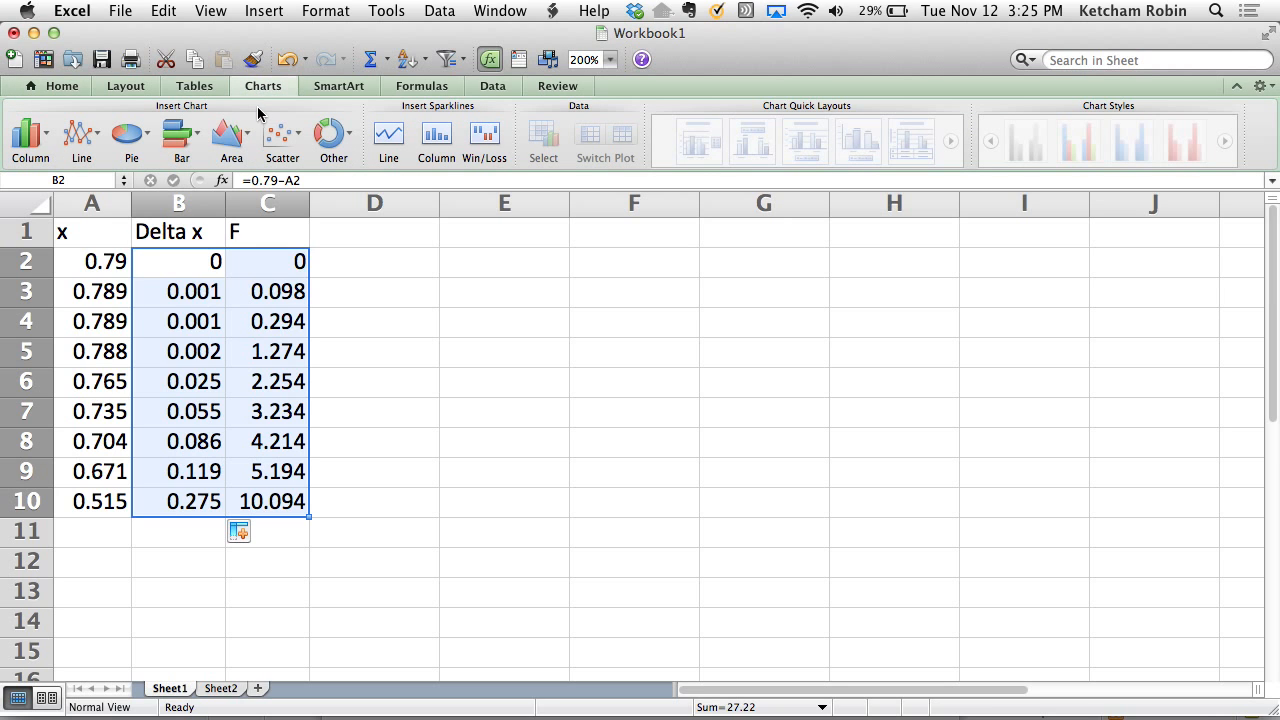
left_click(277, 137)
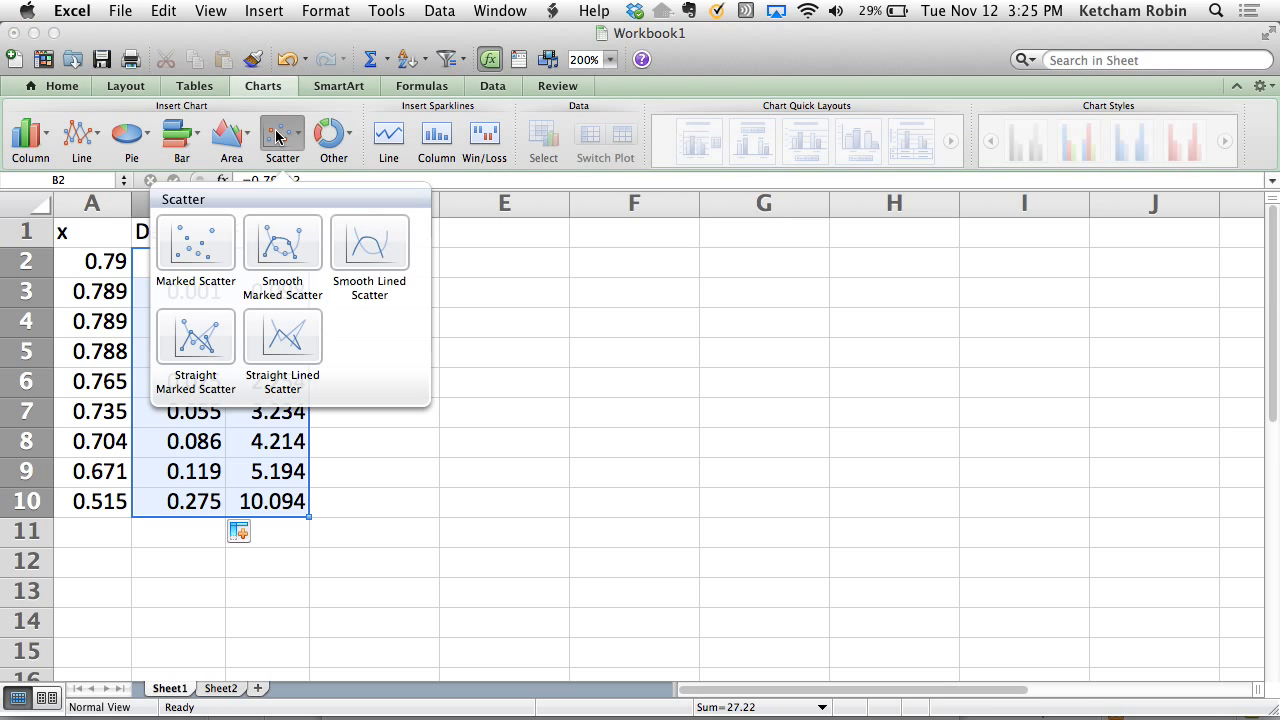
left_click(207, 246)
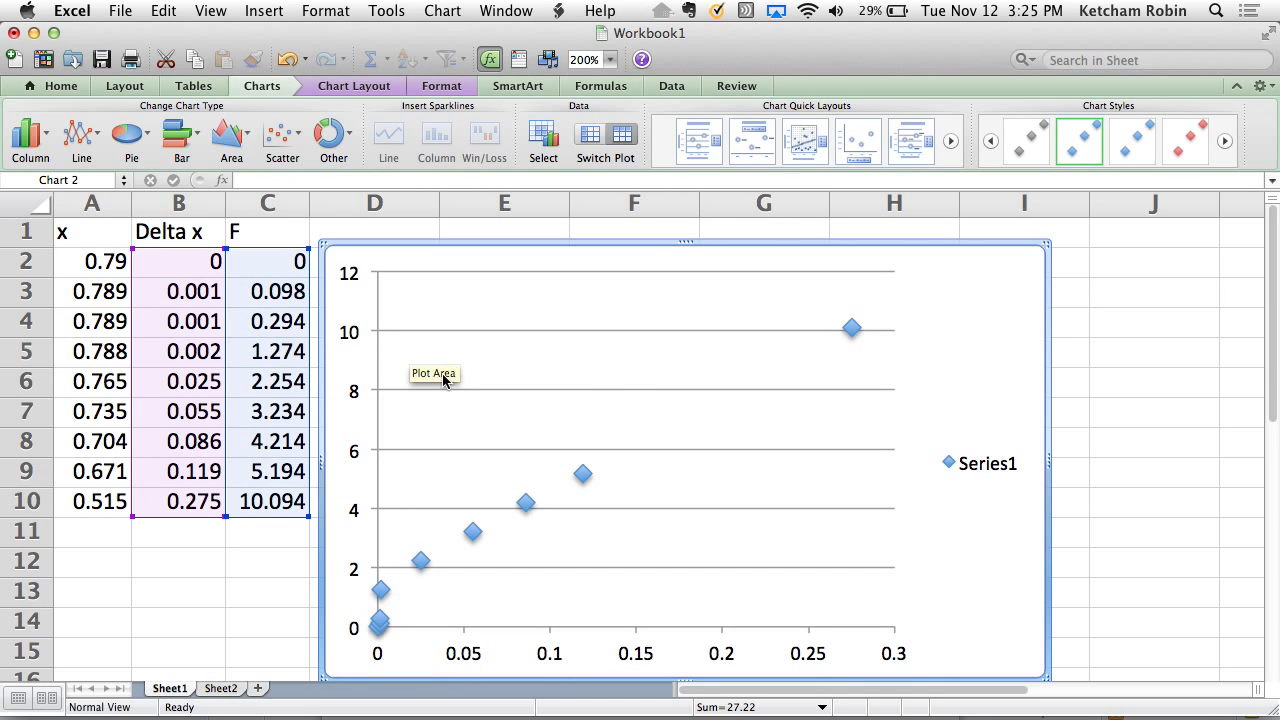
Add a title above the scatter chart reading "Spring Chart".
left_click(348, 90)
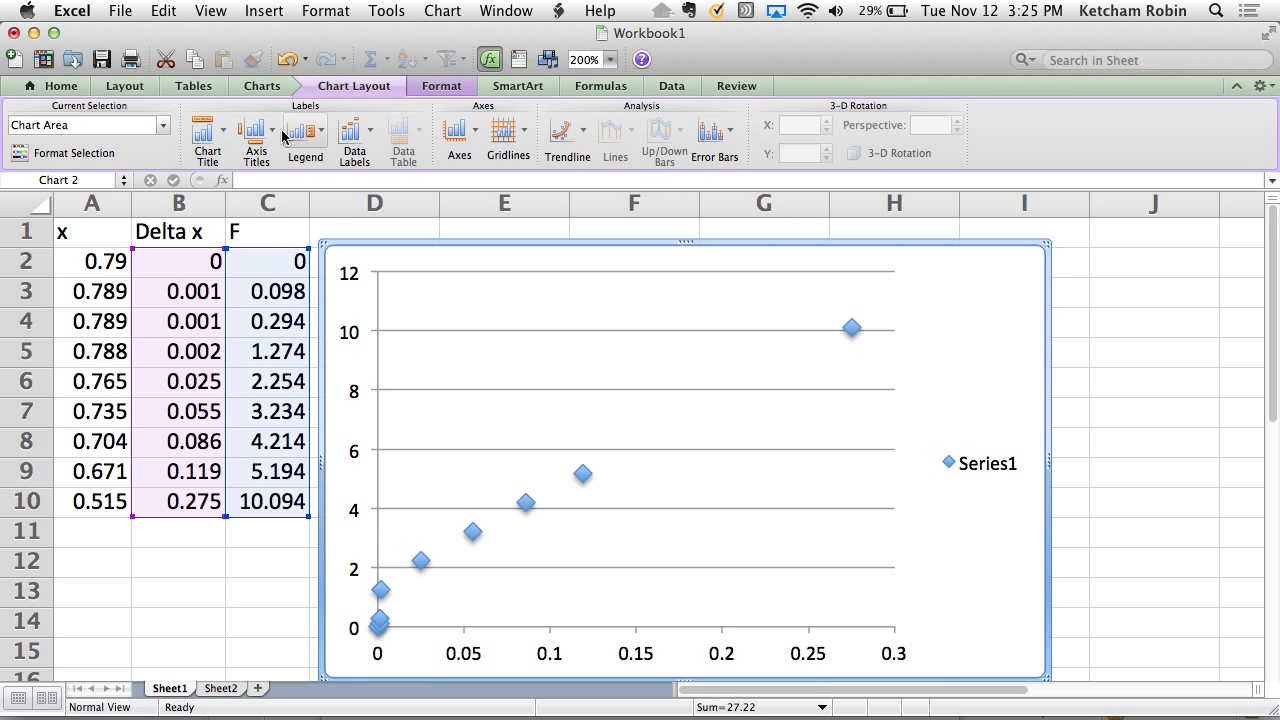
left_click(207, 134)
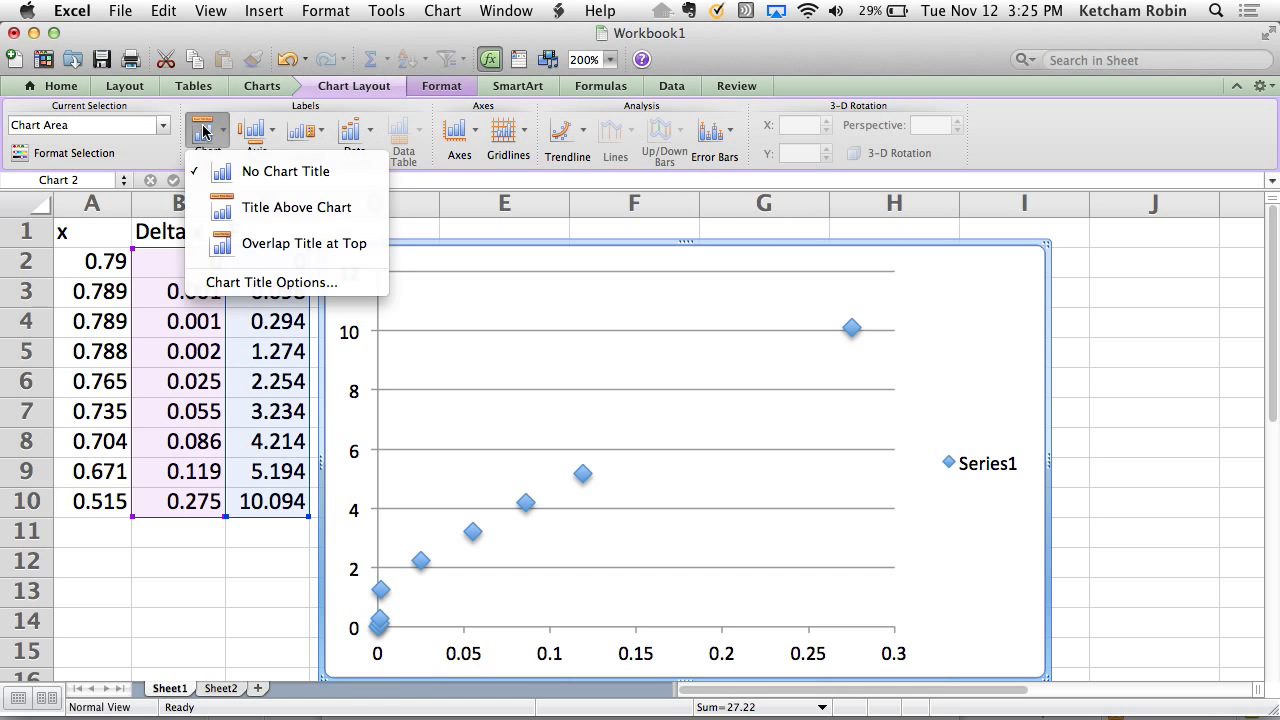
left_click(223, 214)
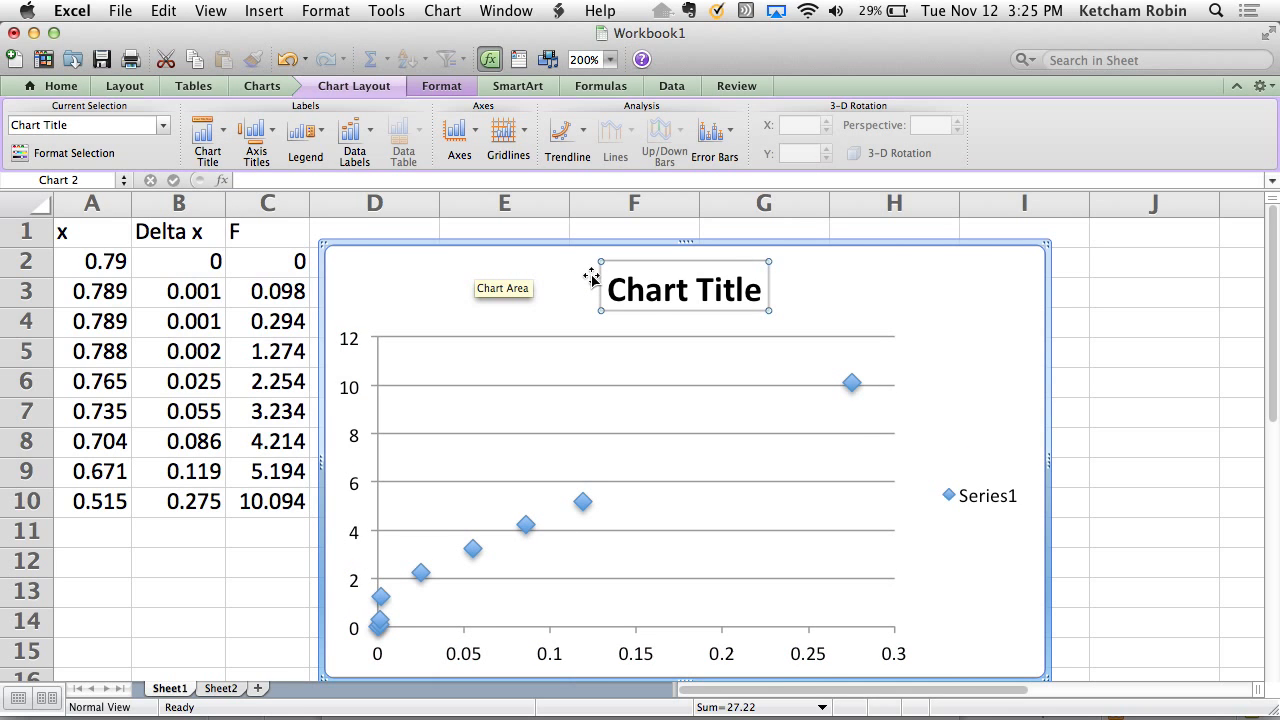
left_click(675, 303)
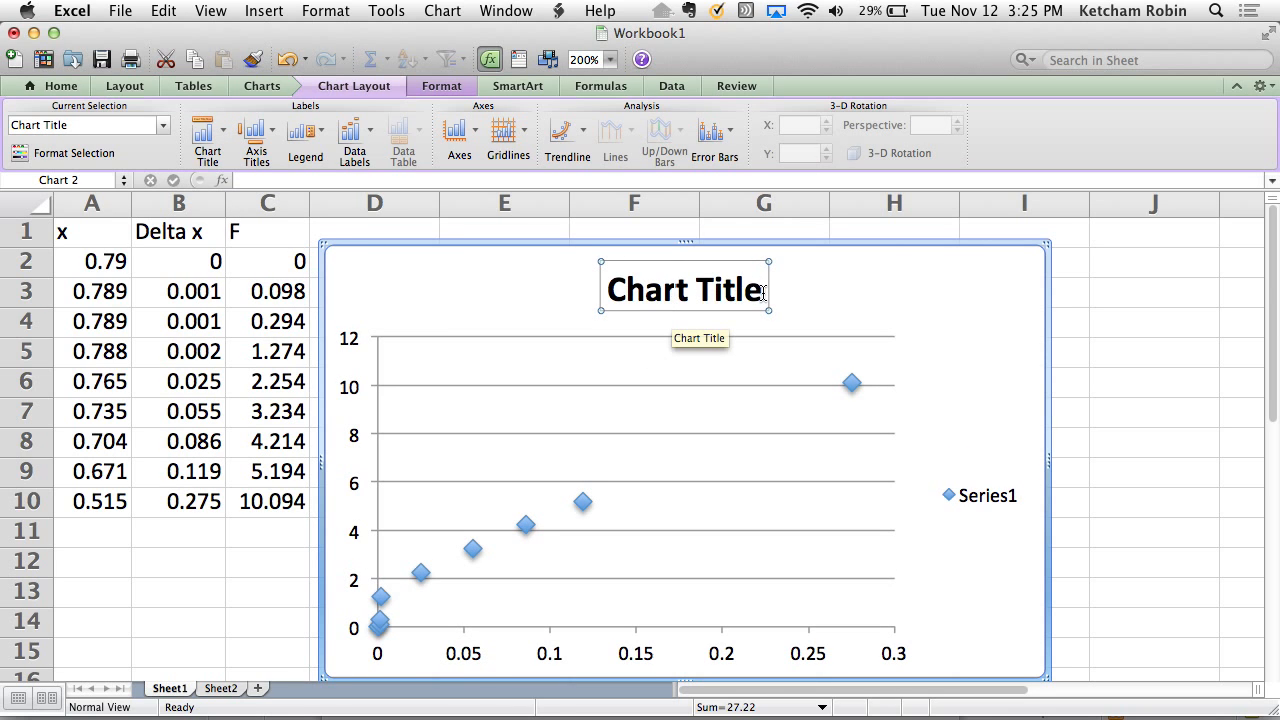
left_click_drag(763, 292, 557, 299)
type("S")
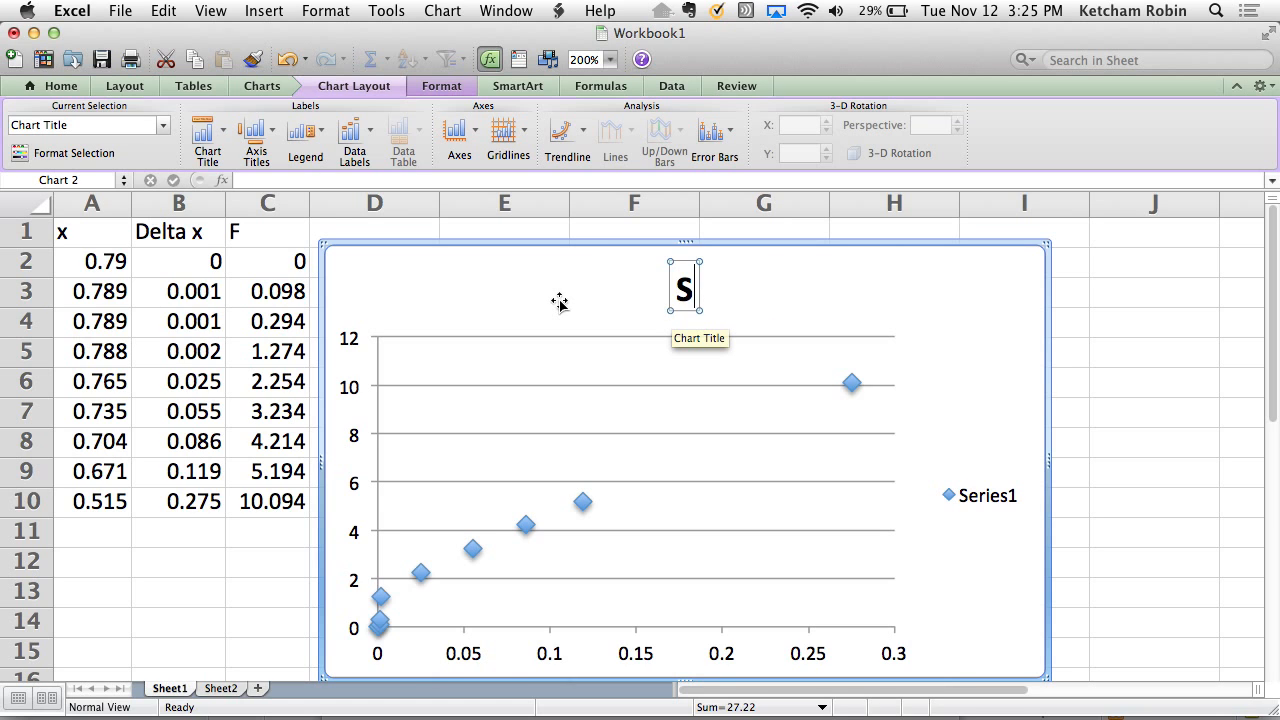
type("pring")
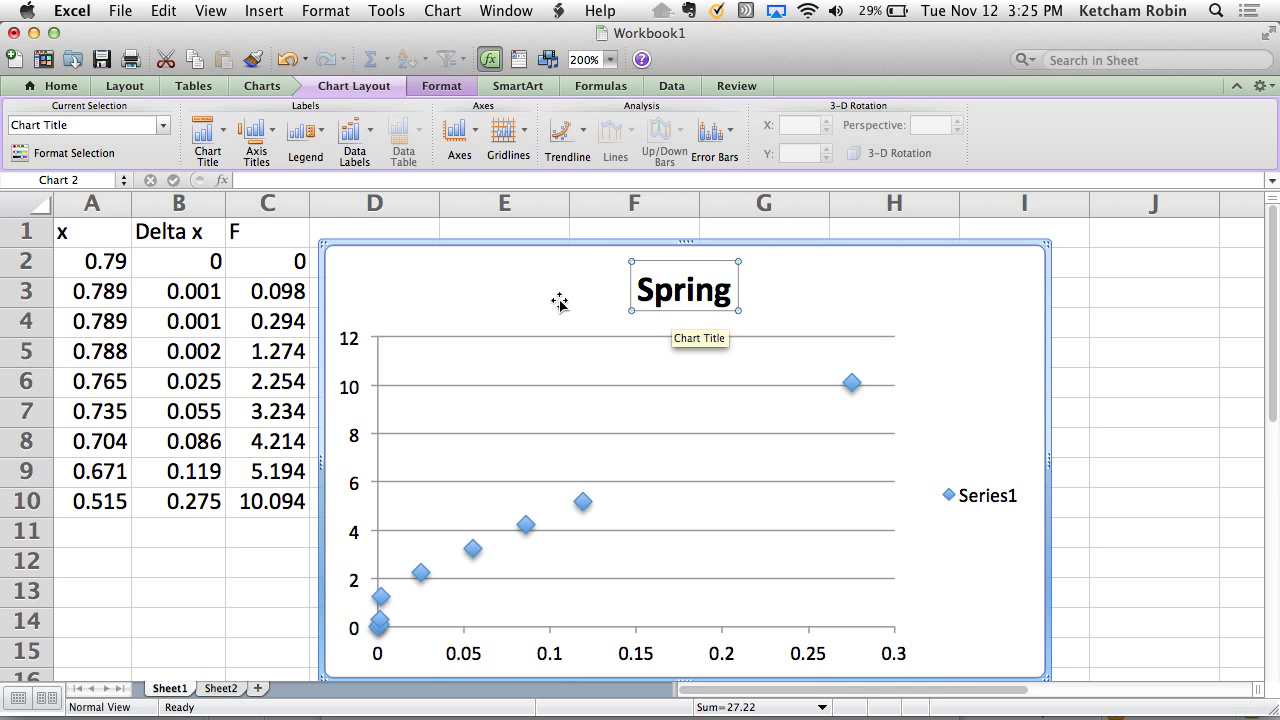
type(" Chart")
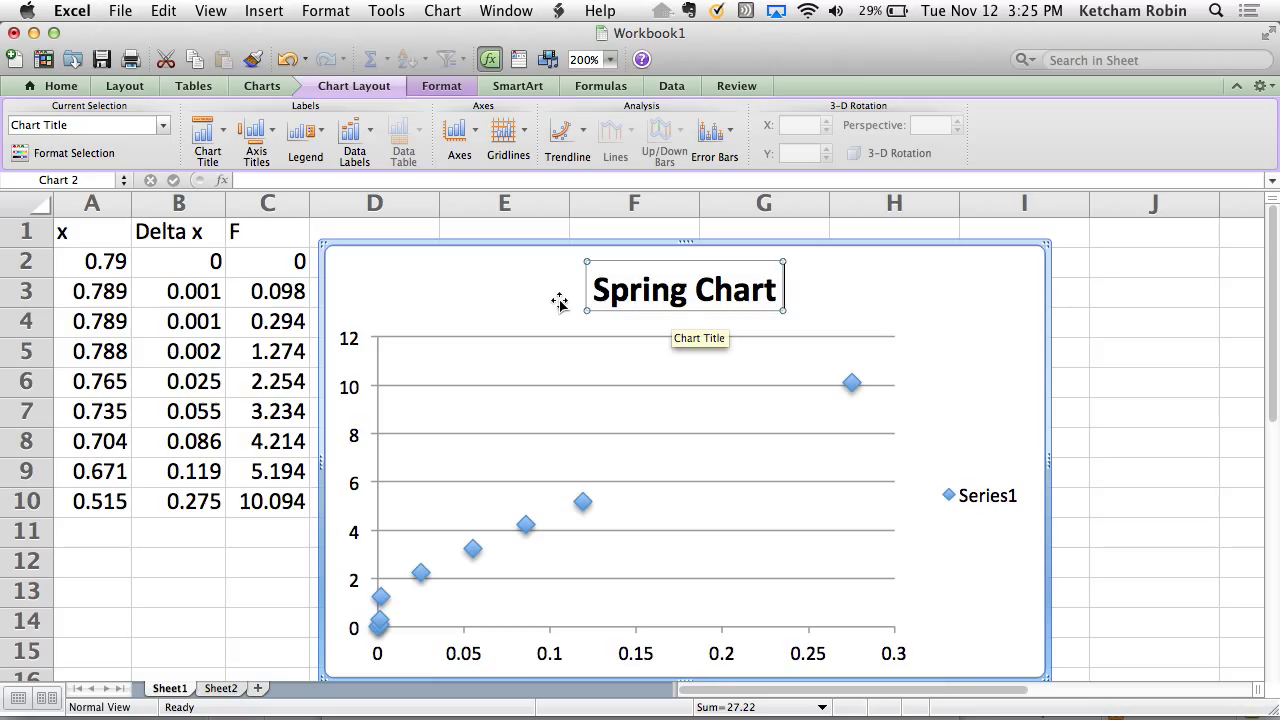
Replace the word "Chart" in the chart title with "Graph".
type(" -")
key("BackSpace")
key("BackSpace")
key("BackSpace")
key("BackSpace")
key("BackSpace")
key("BackSpace")
key("BackSpace")
key("BackSpace")
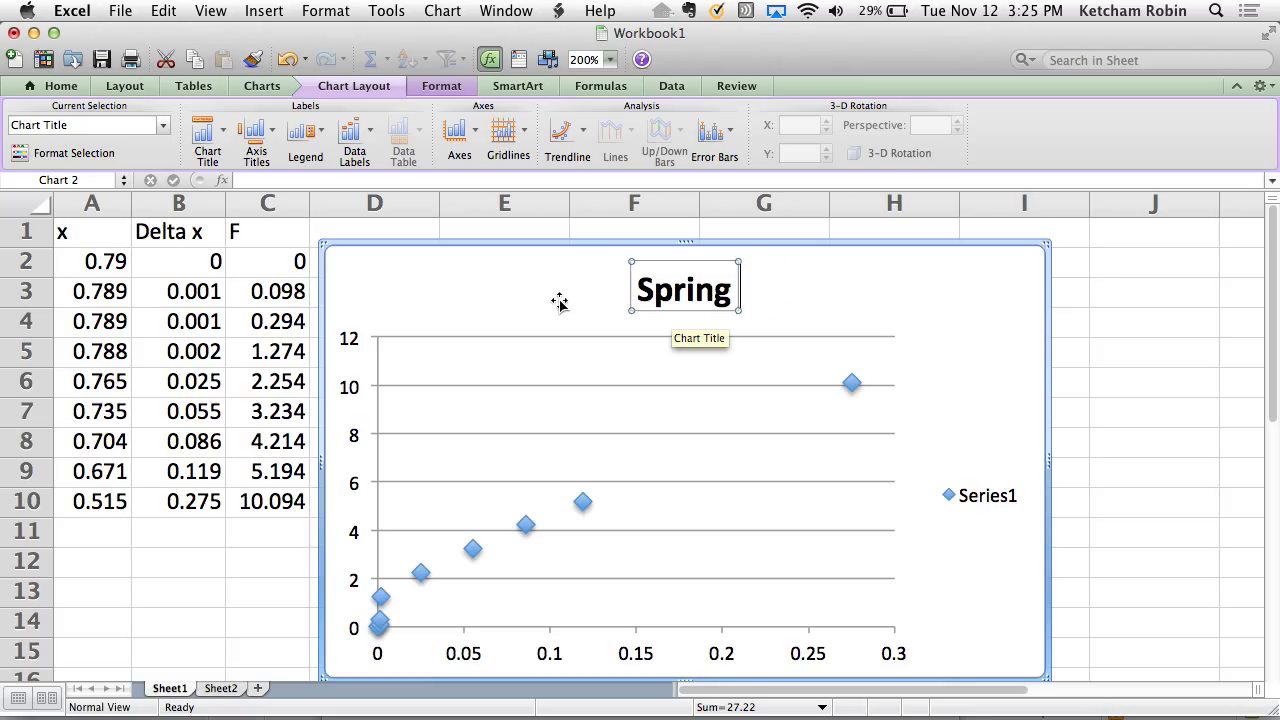
type("Graph")
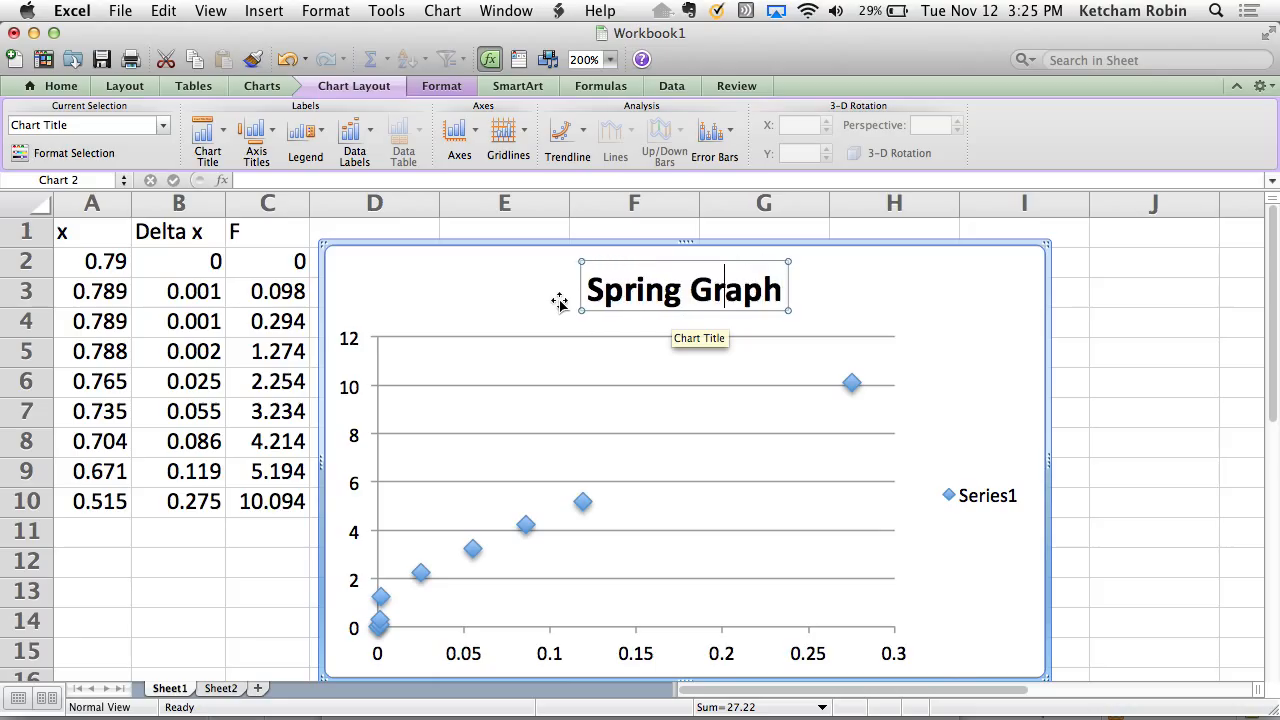
Append "- Blue" to the end of the chart title so it reads "Spring Graph - Blue".
key("Left")
key("Left")
key("Left")
key("Left")
key("Left")
key("Right")
key("Right")
key("Right")
key("Right")
key("Right")
key("Right")
key("Right")
key("Right")
key("Right")
type("- Blue")
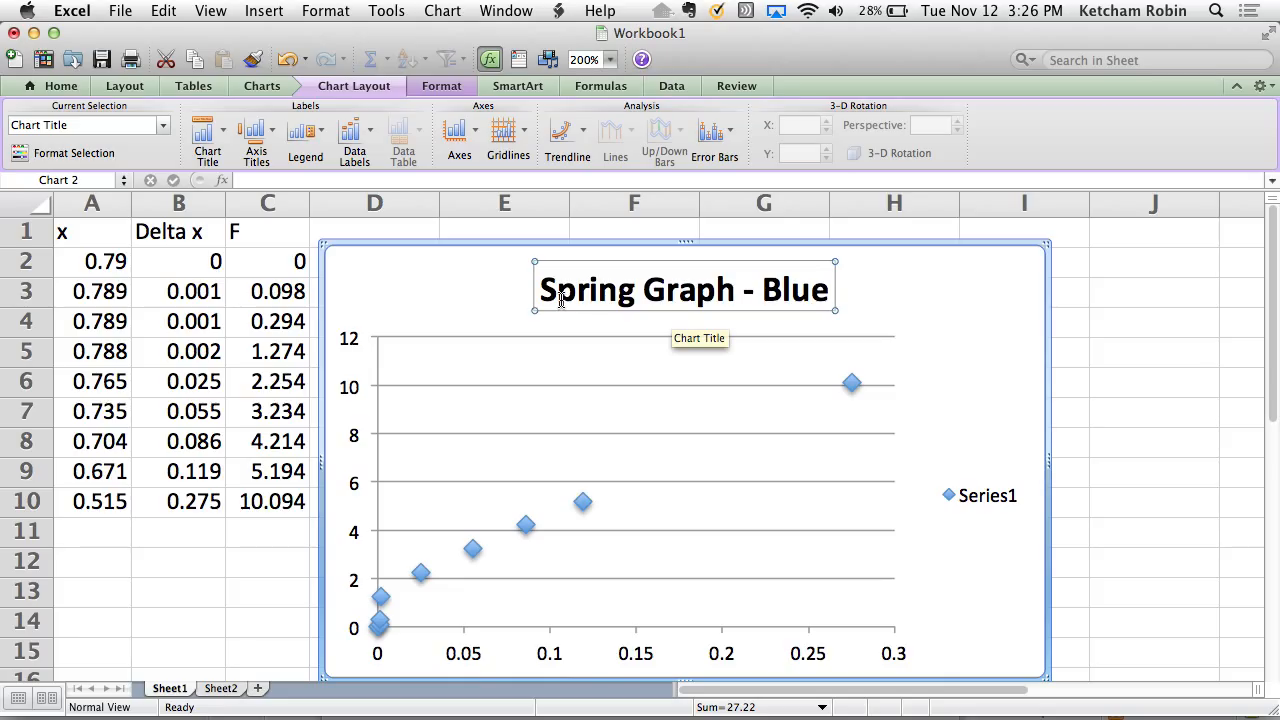
Add a horizontal axis title below the axis and set its text to "Delta X".
left_click(256, 132)
mouse_move(269, 170)
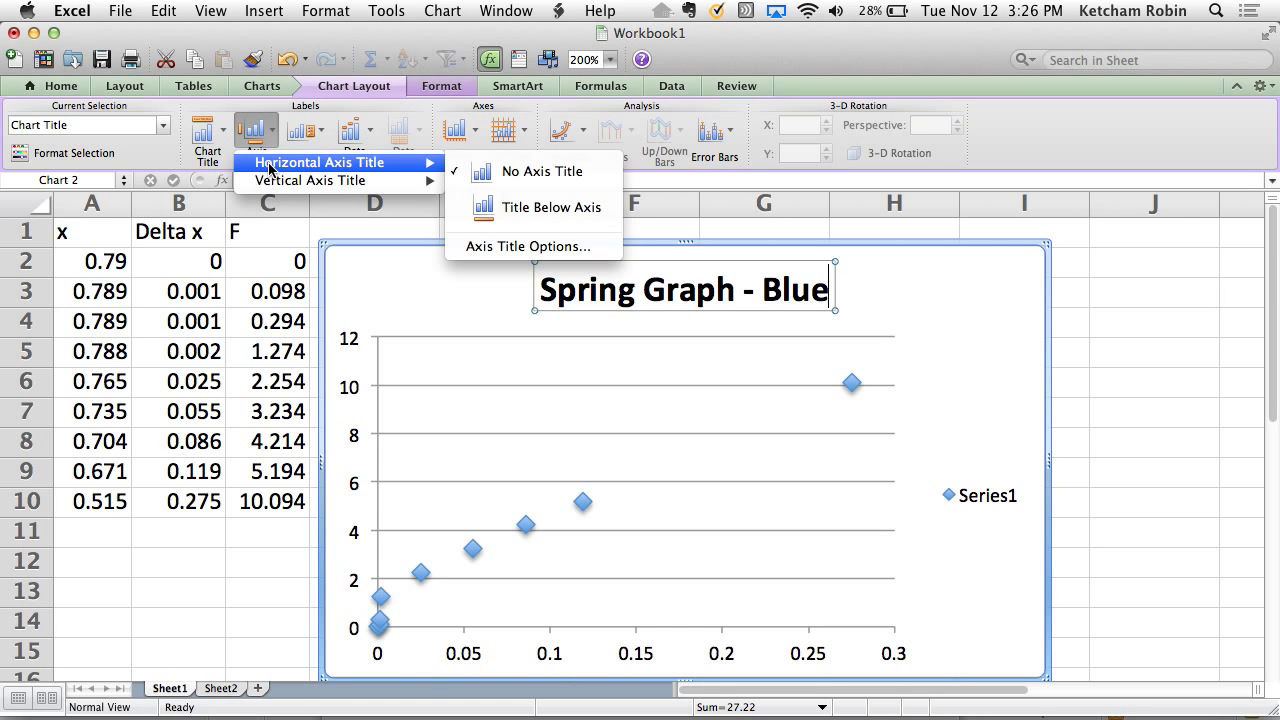
left_click(515, 207)
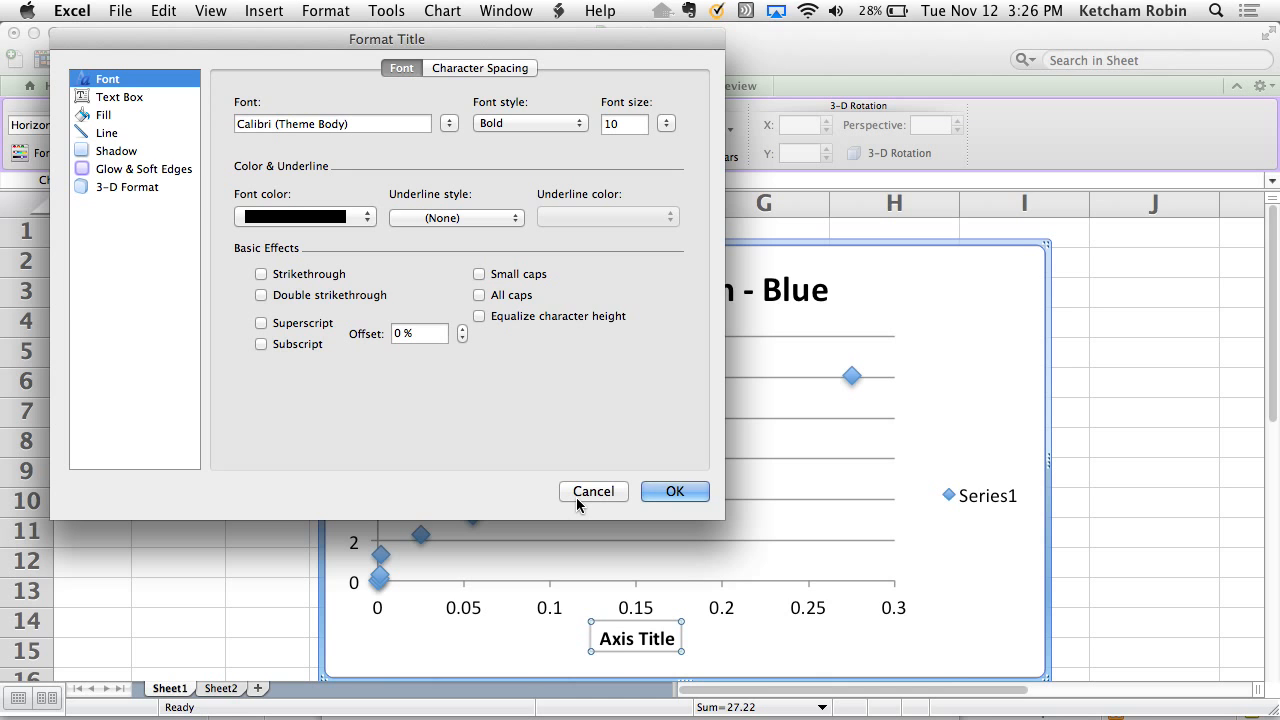
left_click(576, 497)
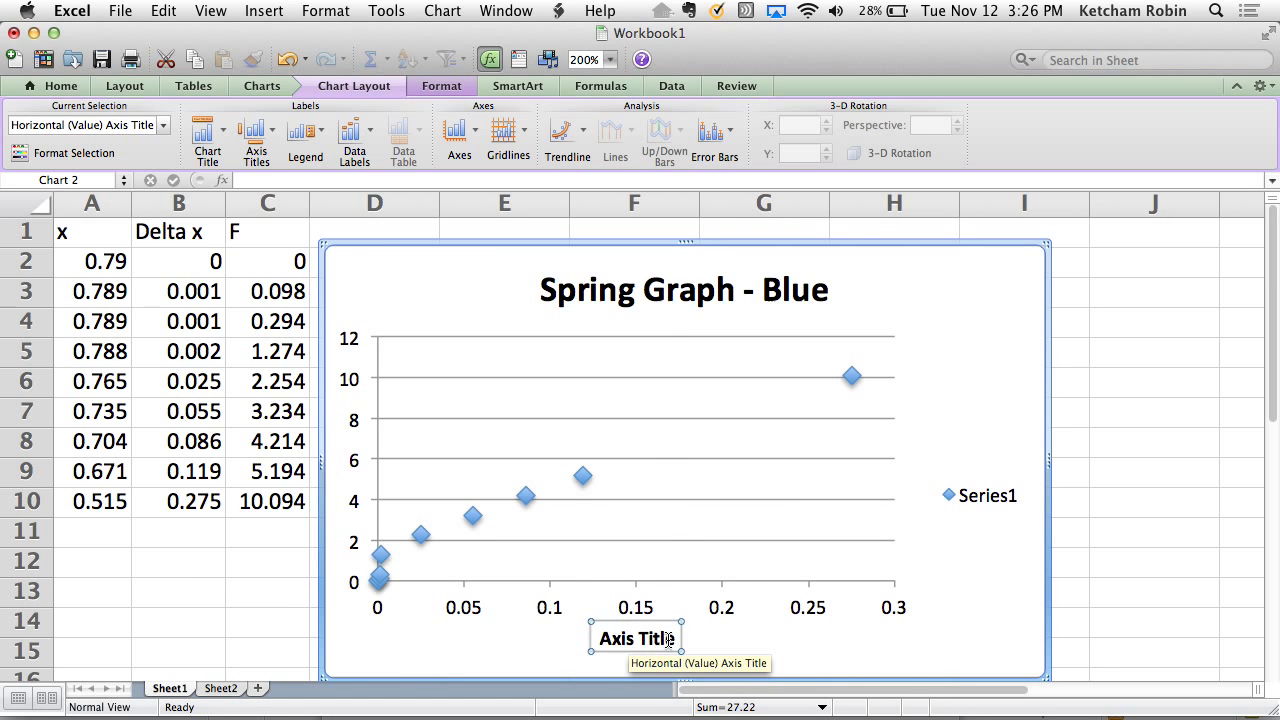
left_click_drag(672, 638, 588, 640)
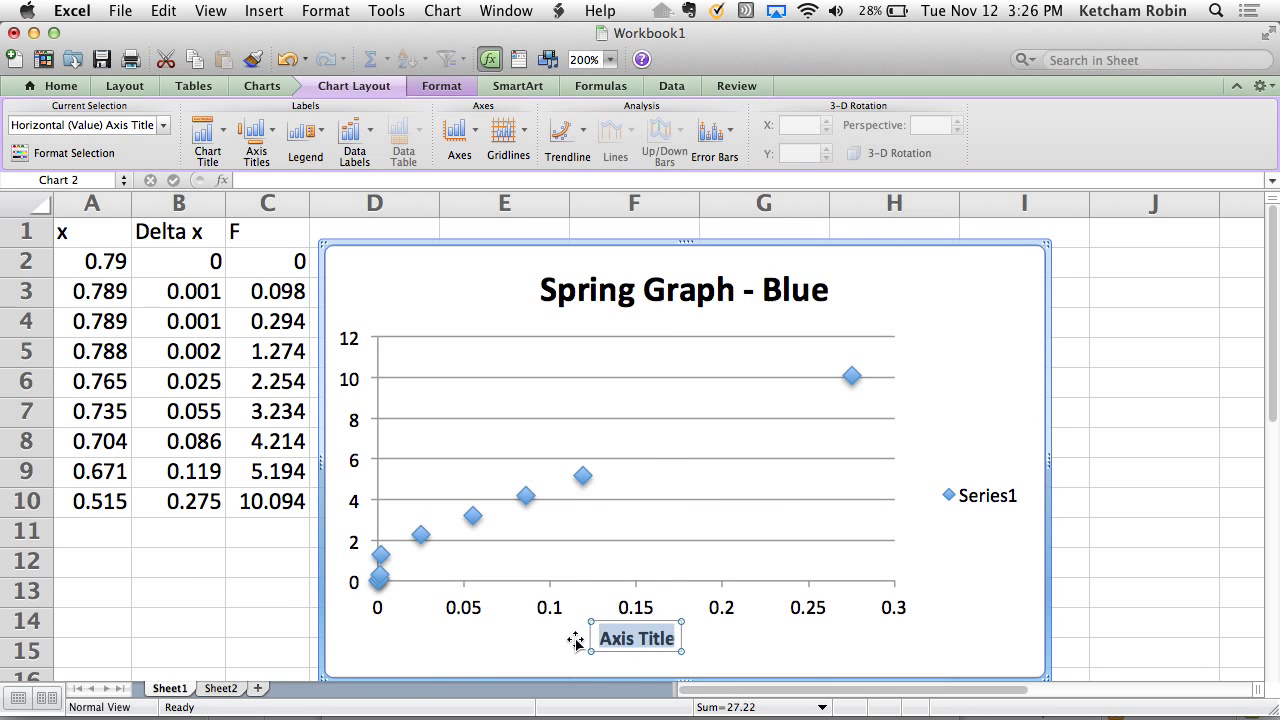
type("Delta")
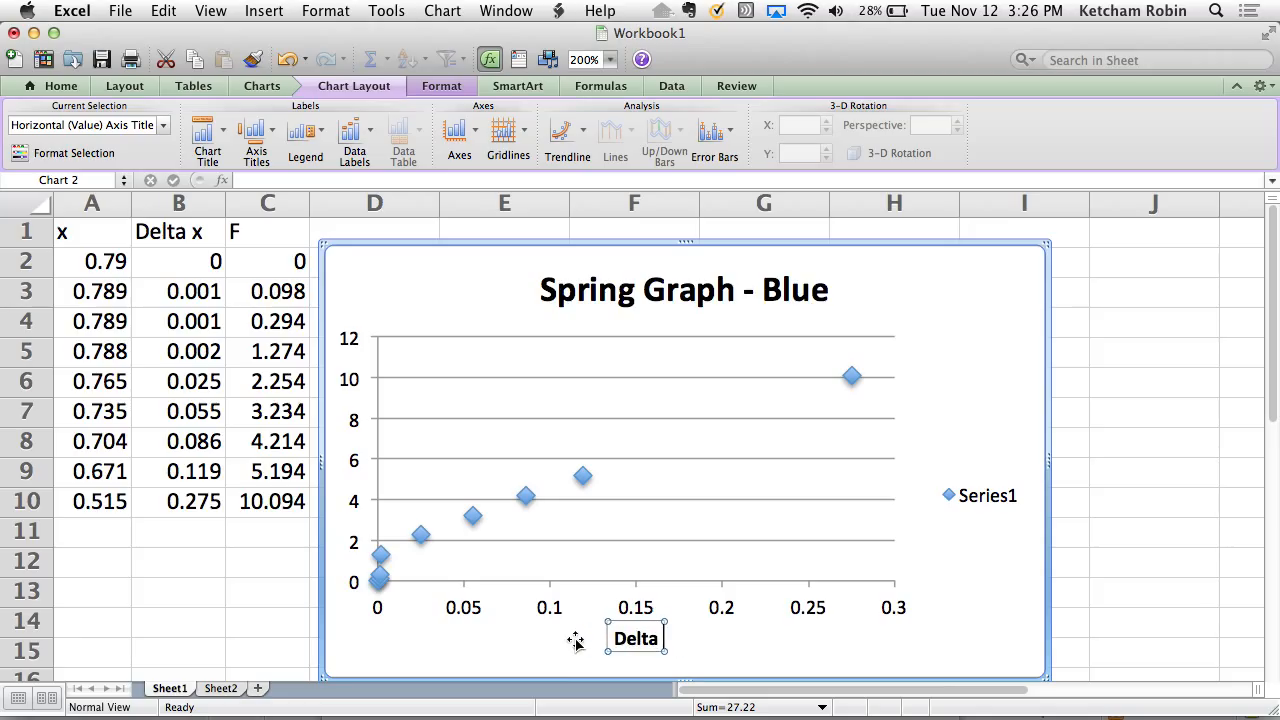
type(" X")
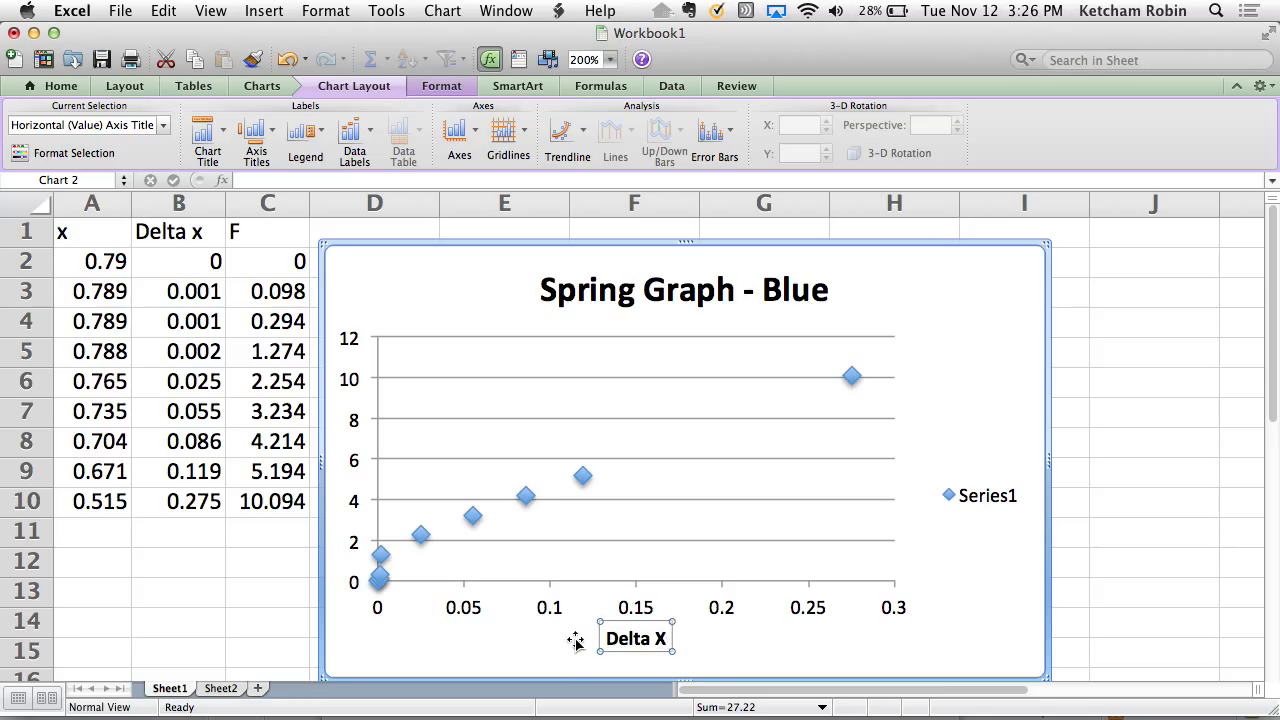
Append "(m)" to the horizontal axis title and add a rotated vertical axis title reading "F (N)".
type(" (m)")
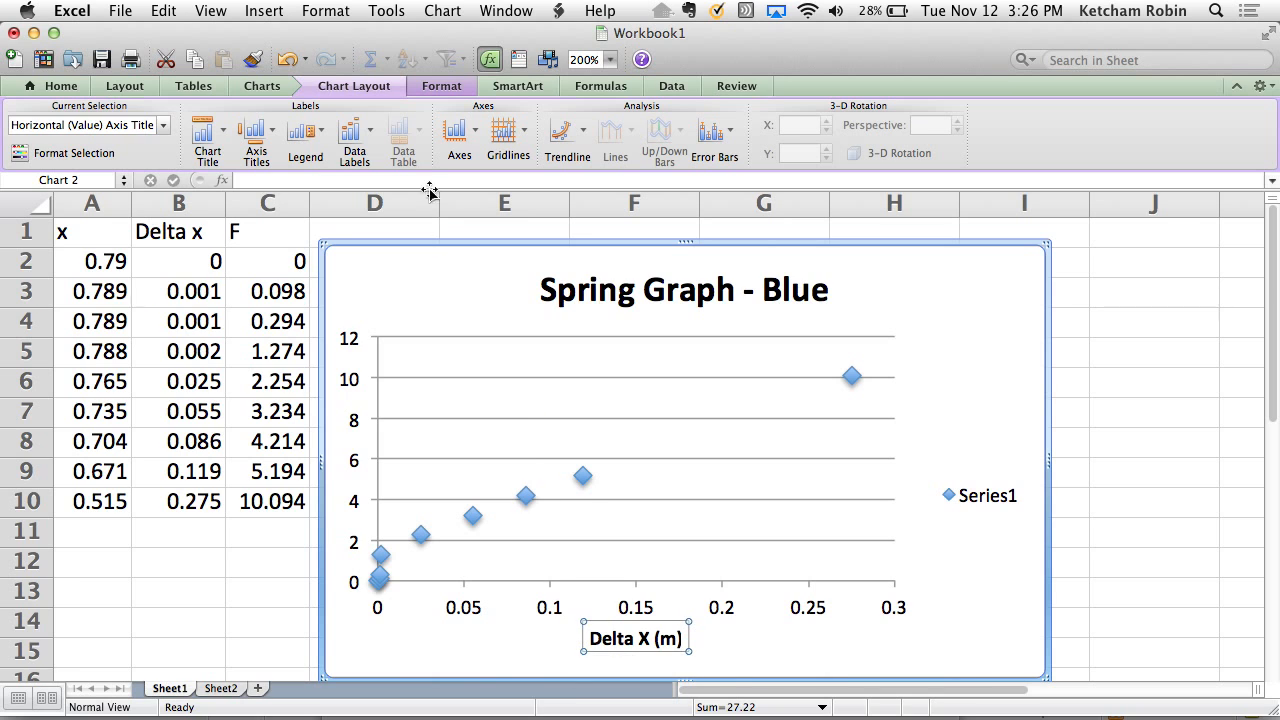
left_click(266, 141)
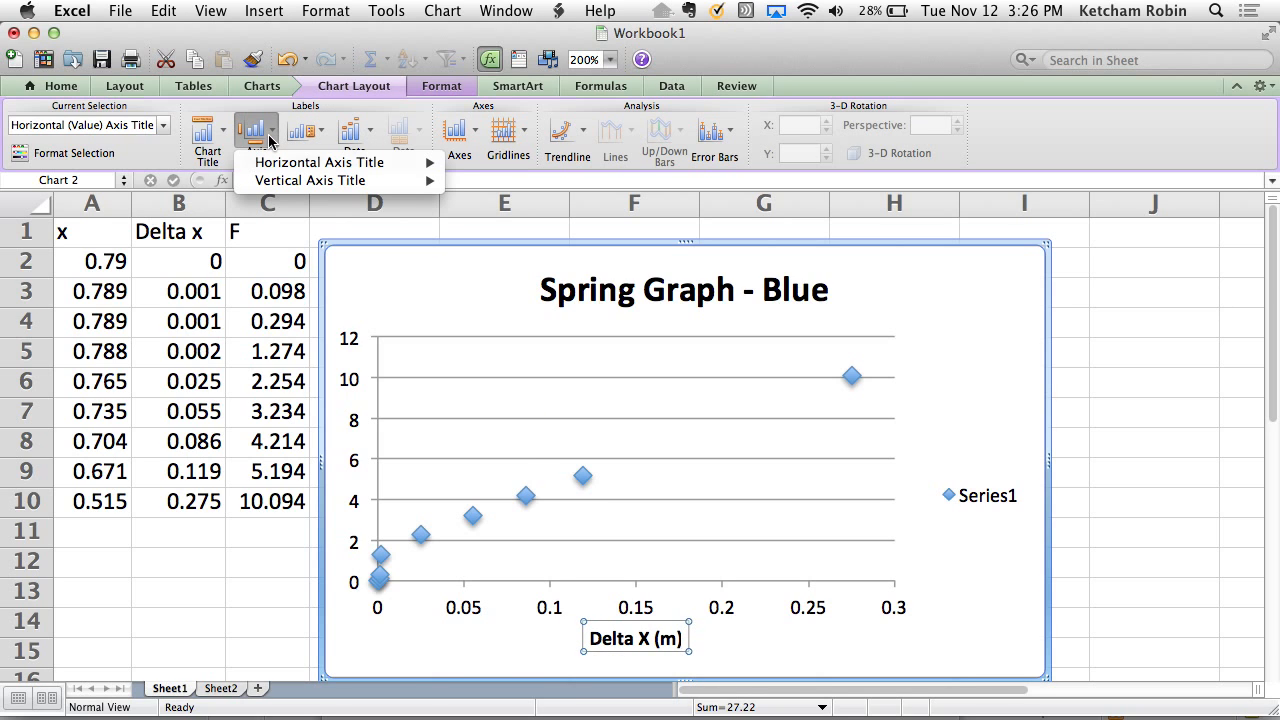
mouse_move(310, 181)
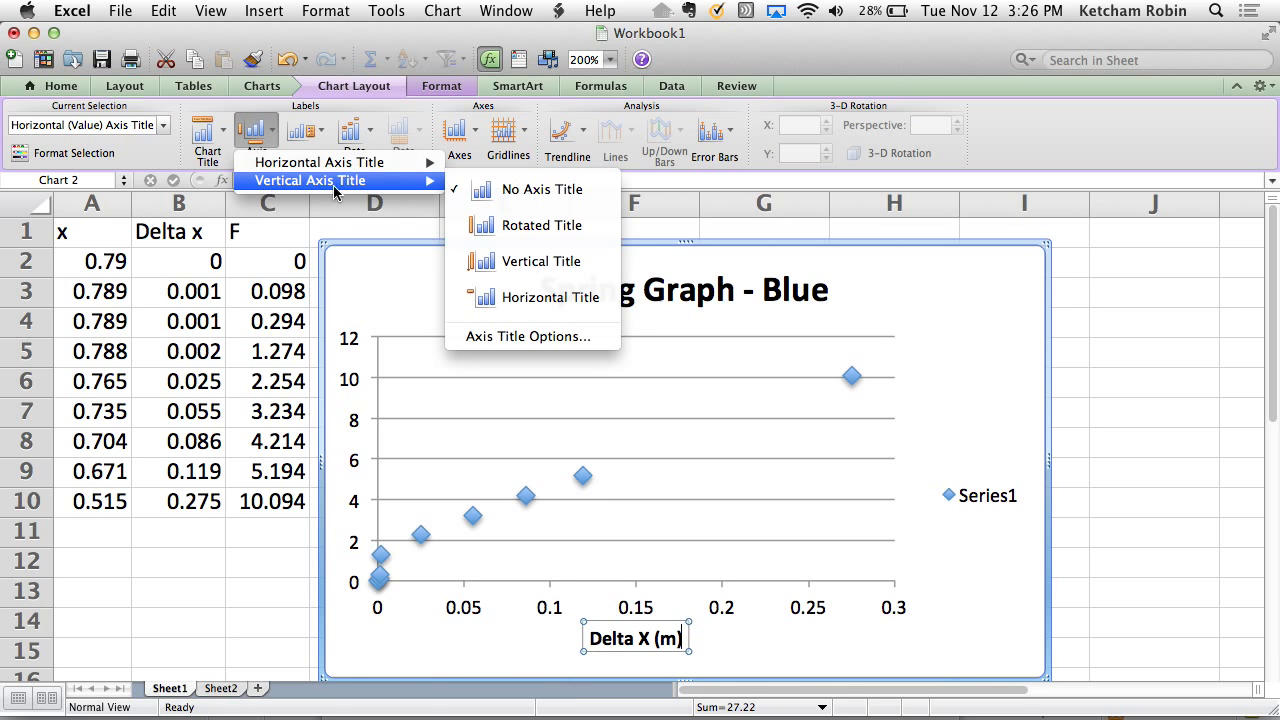
left_click(519, 228)
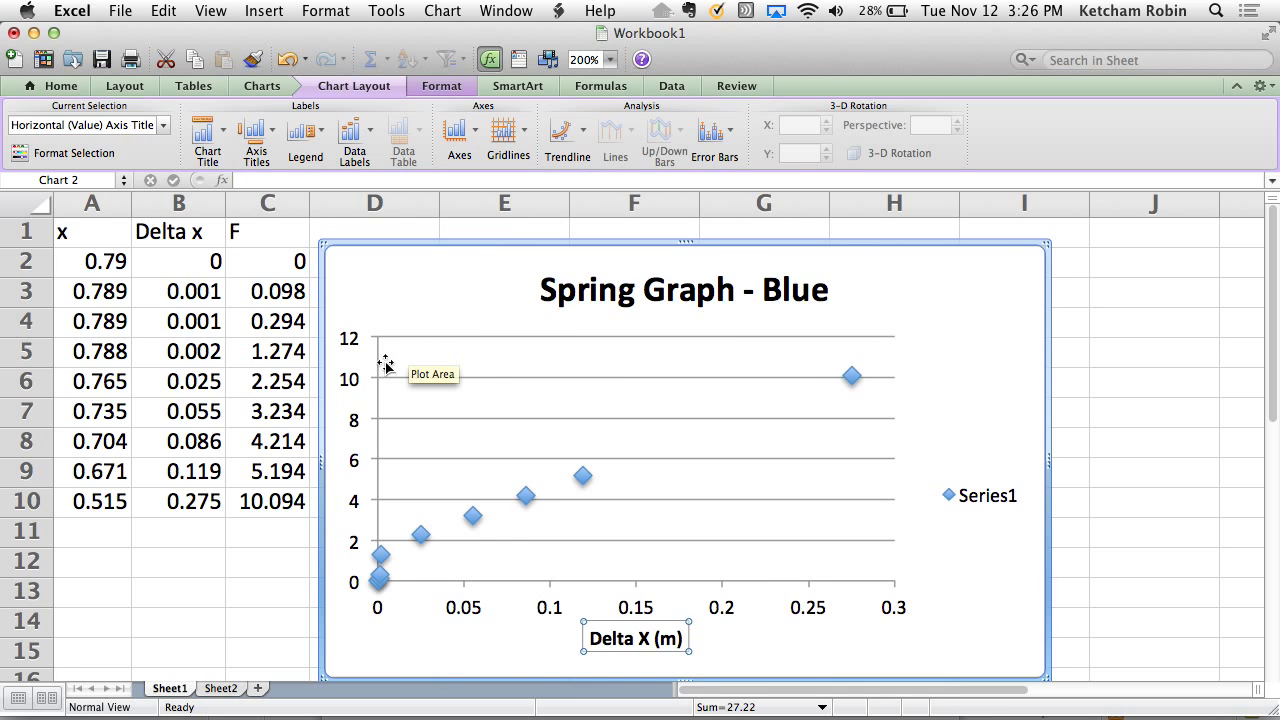
type("F")
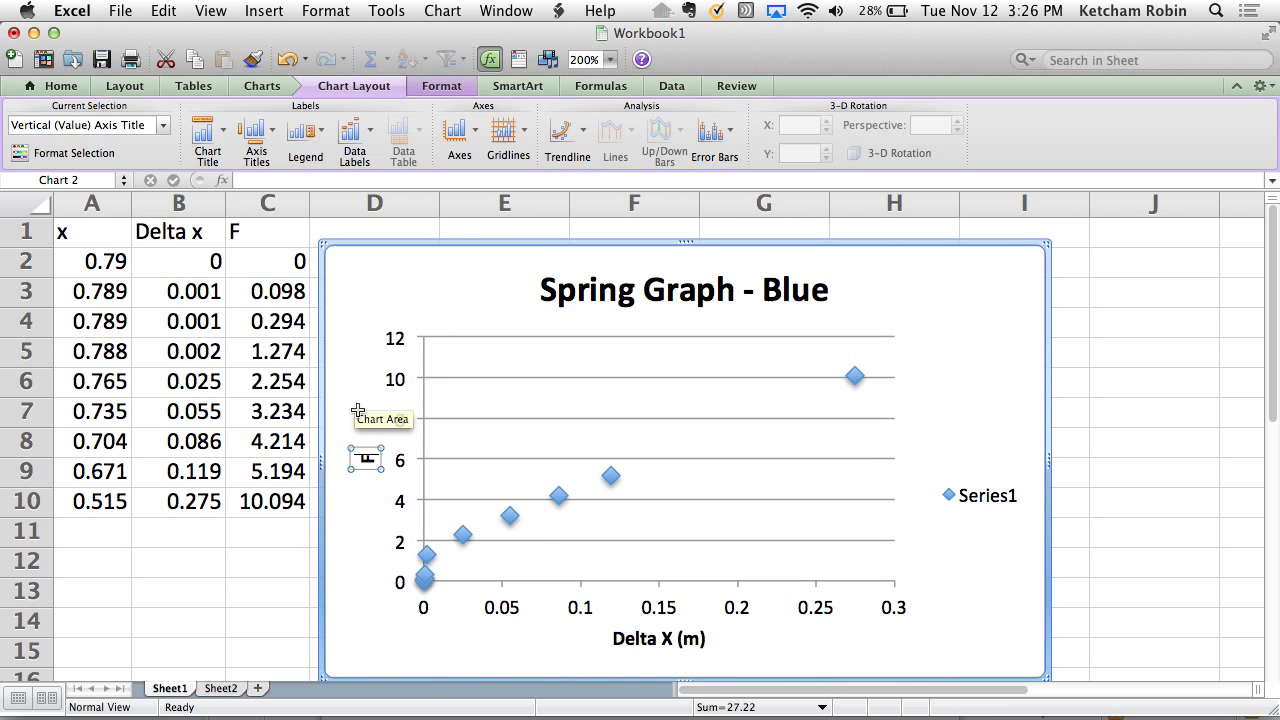
type(" (N")
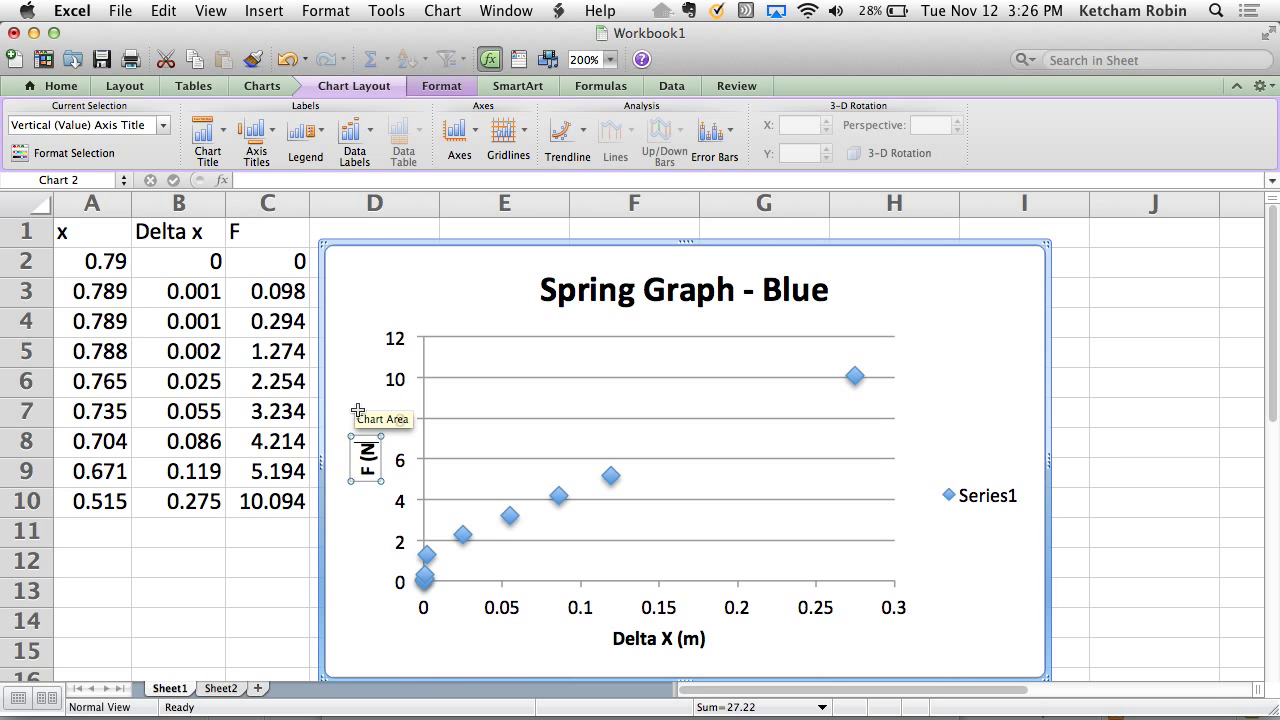
type(")")
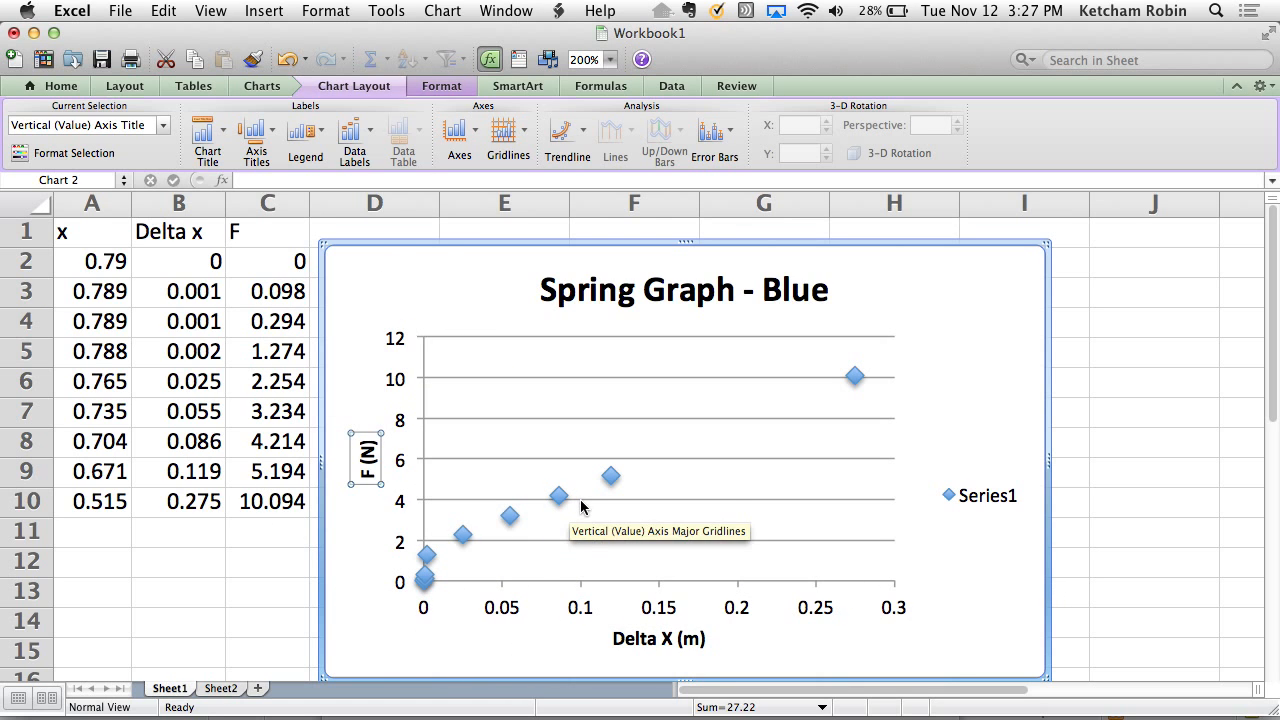
Move the scatter series' X values range to A2:A10 and back to B2:B10.
left_click(611, 478)
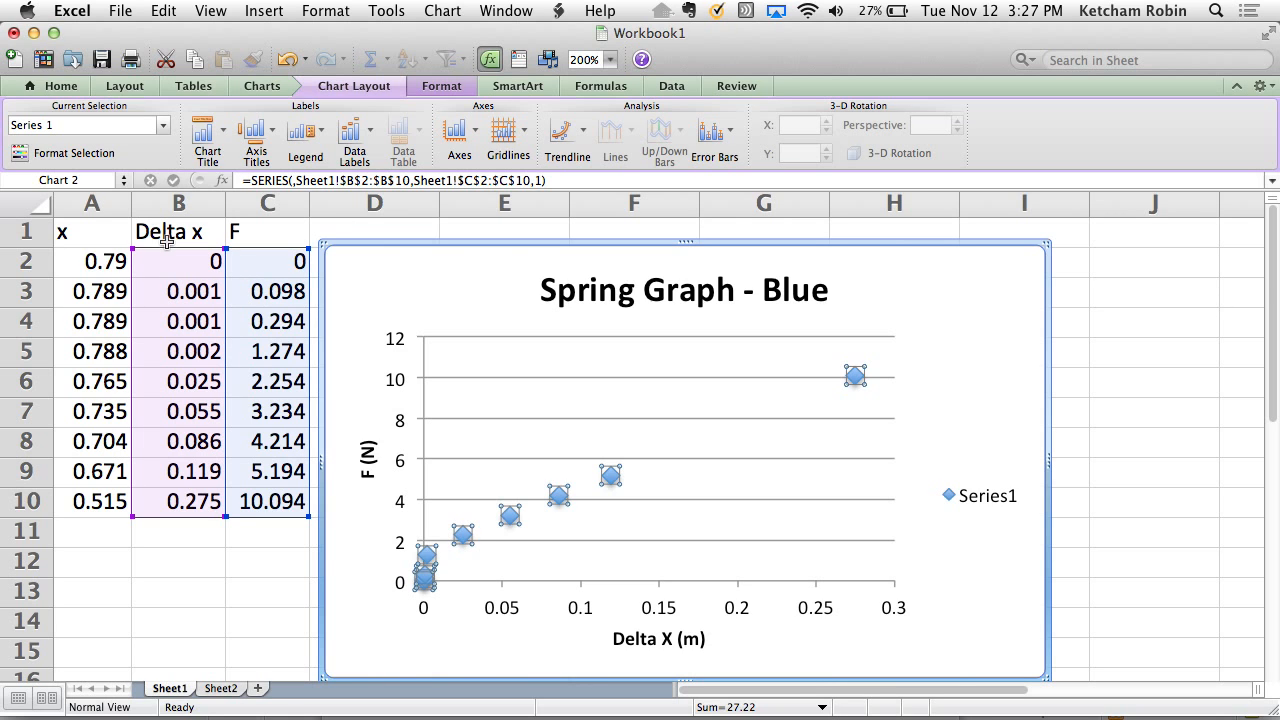
left_click_drag(170, 247, 102, 250)
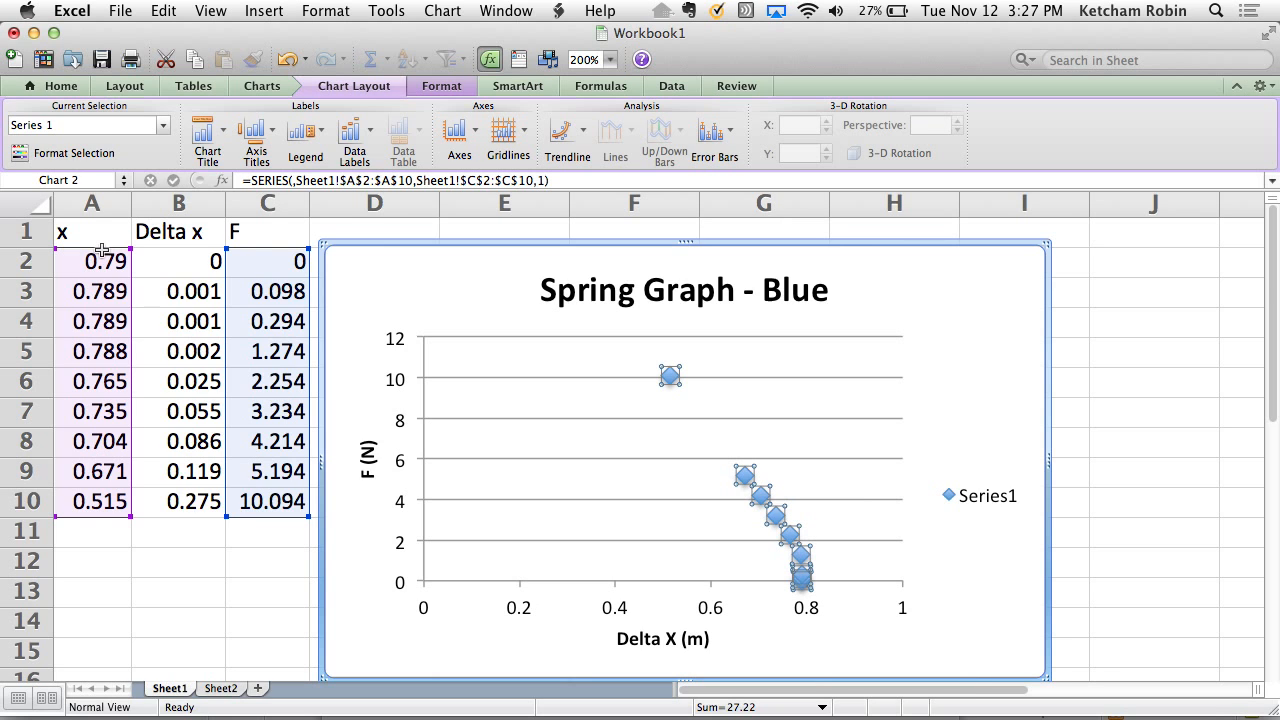
left_click_drag(103, 247, 157, 252)
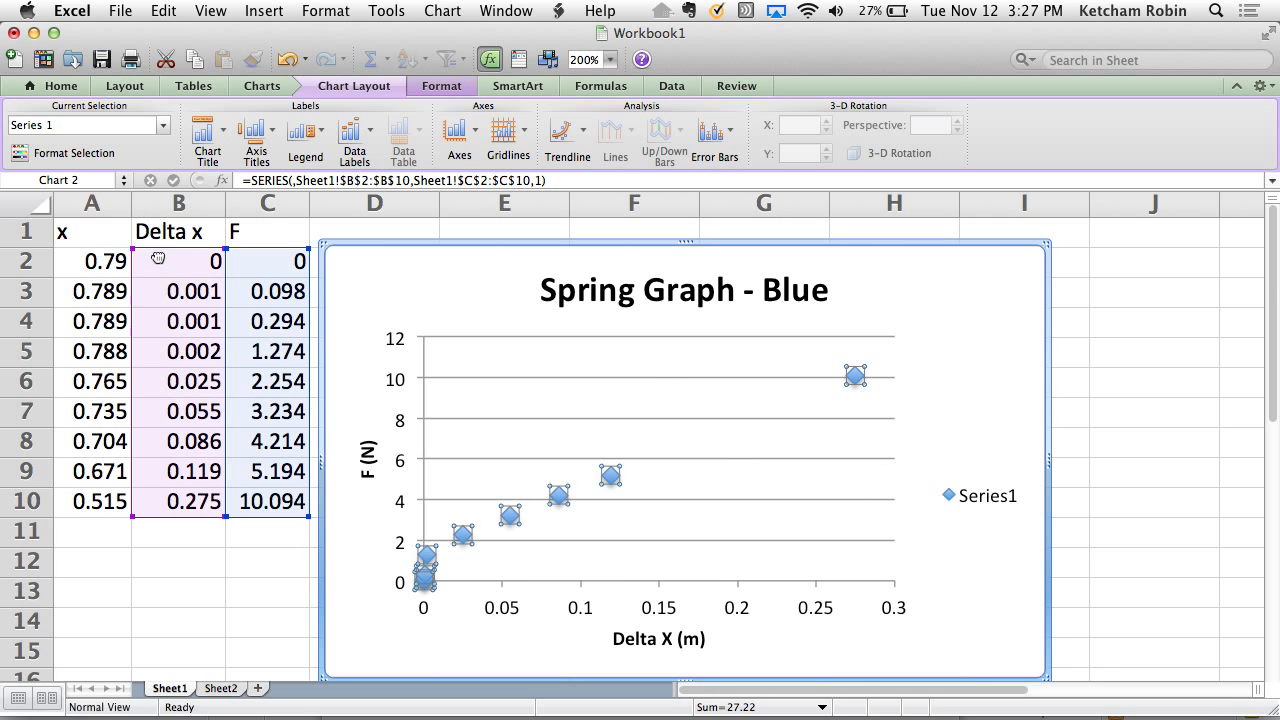
Clear the X values of Series1 in the chart's data source and reselect cells B2:B10 for them.
right_click(612, 486)
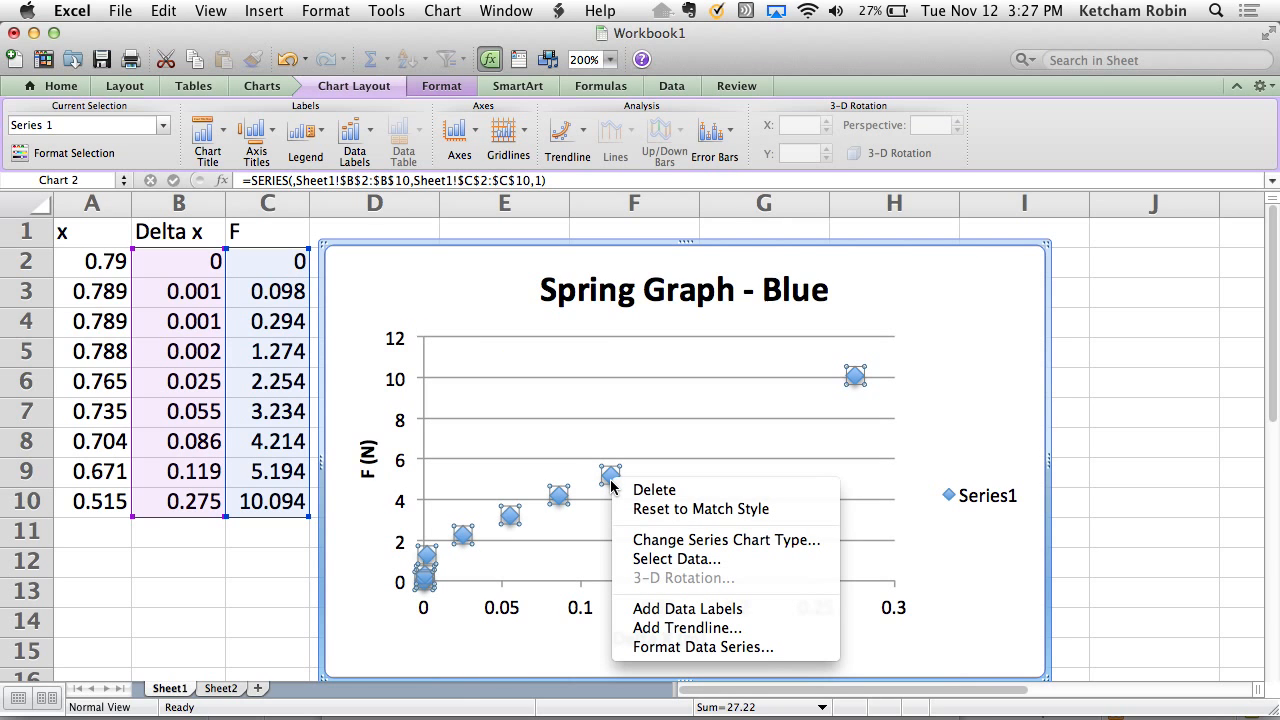
left_click(646, 562)
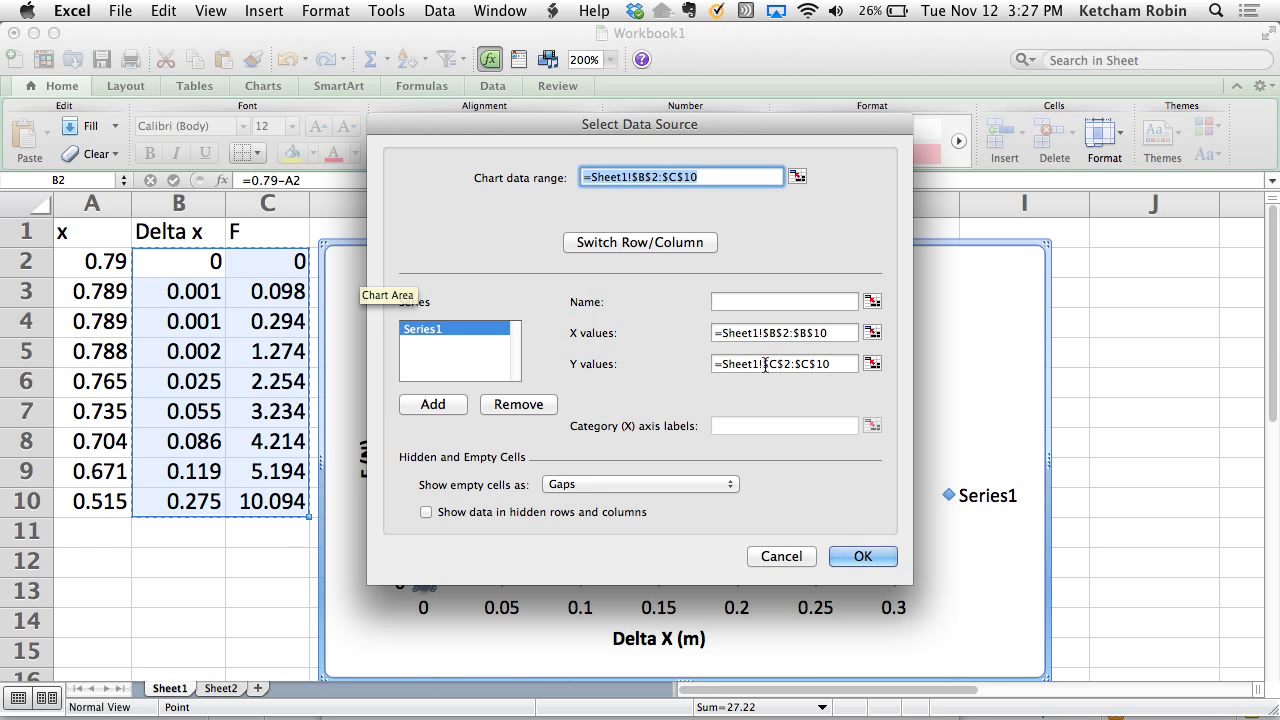
left_click(837, 334)
key("super+a")
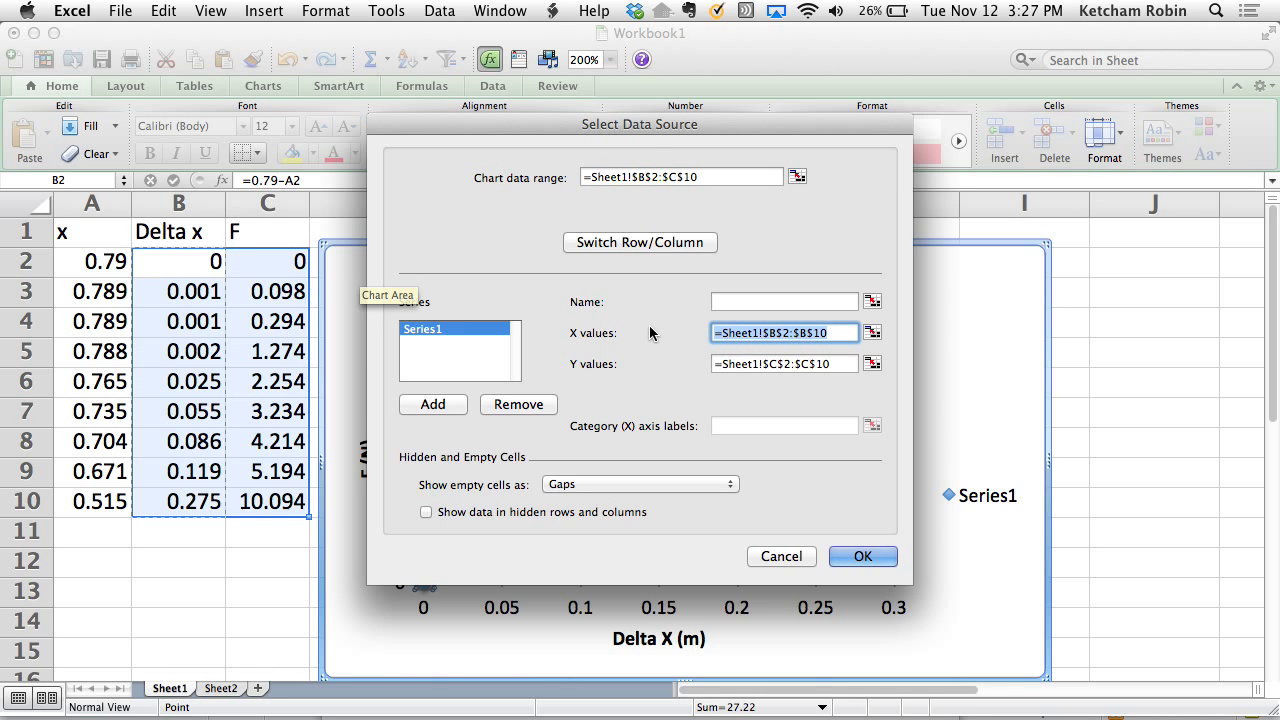
key("BackSpace")
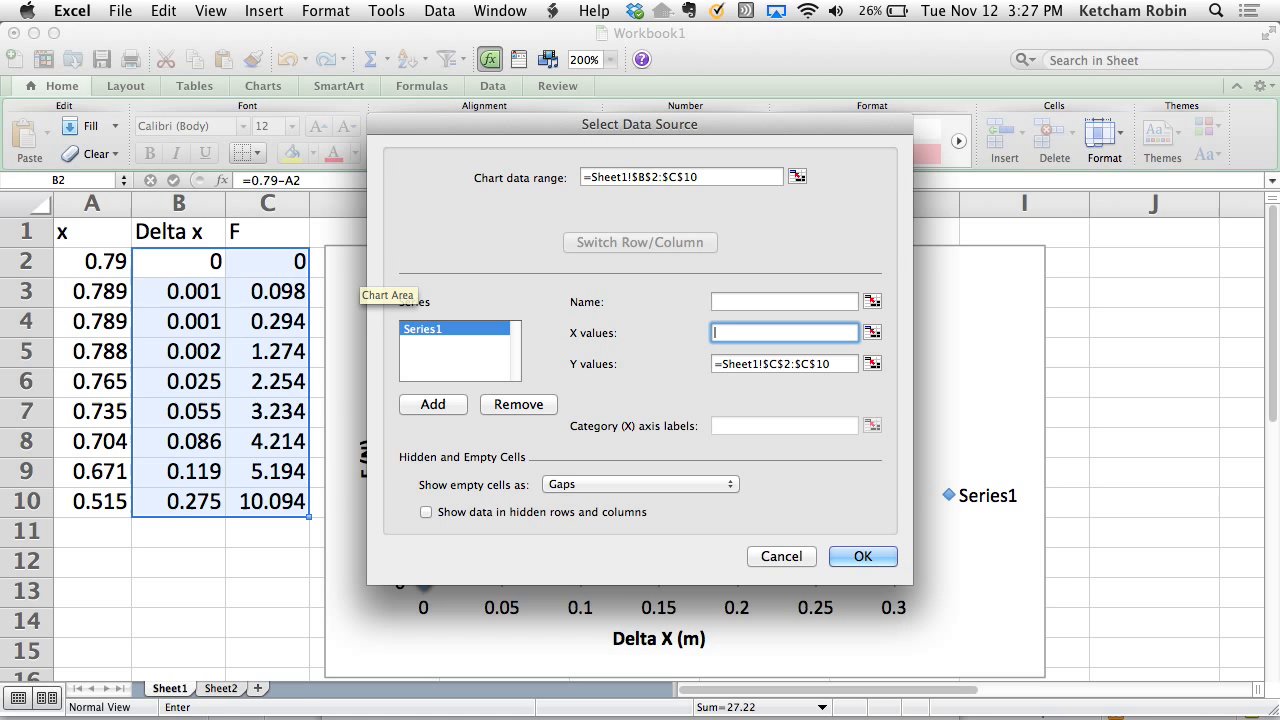
left_click(872, 334)
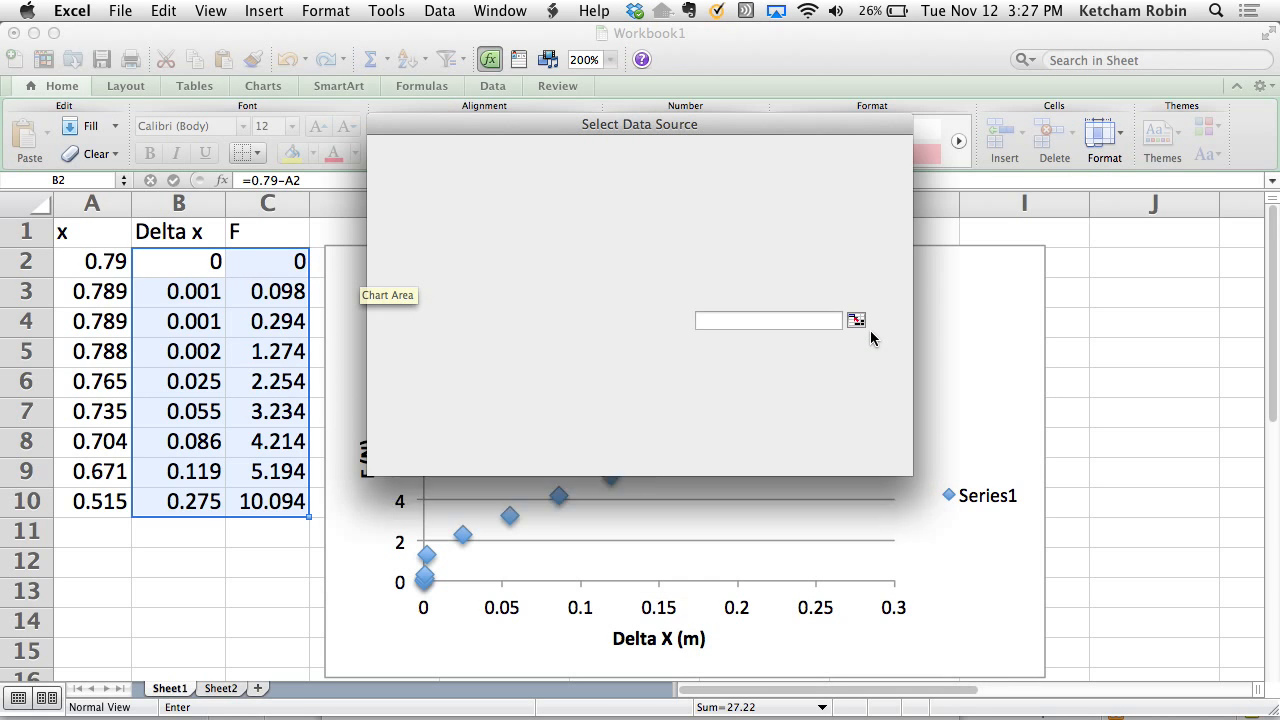
left_click(184, 263)
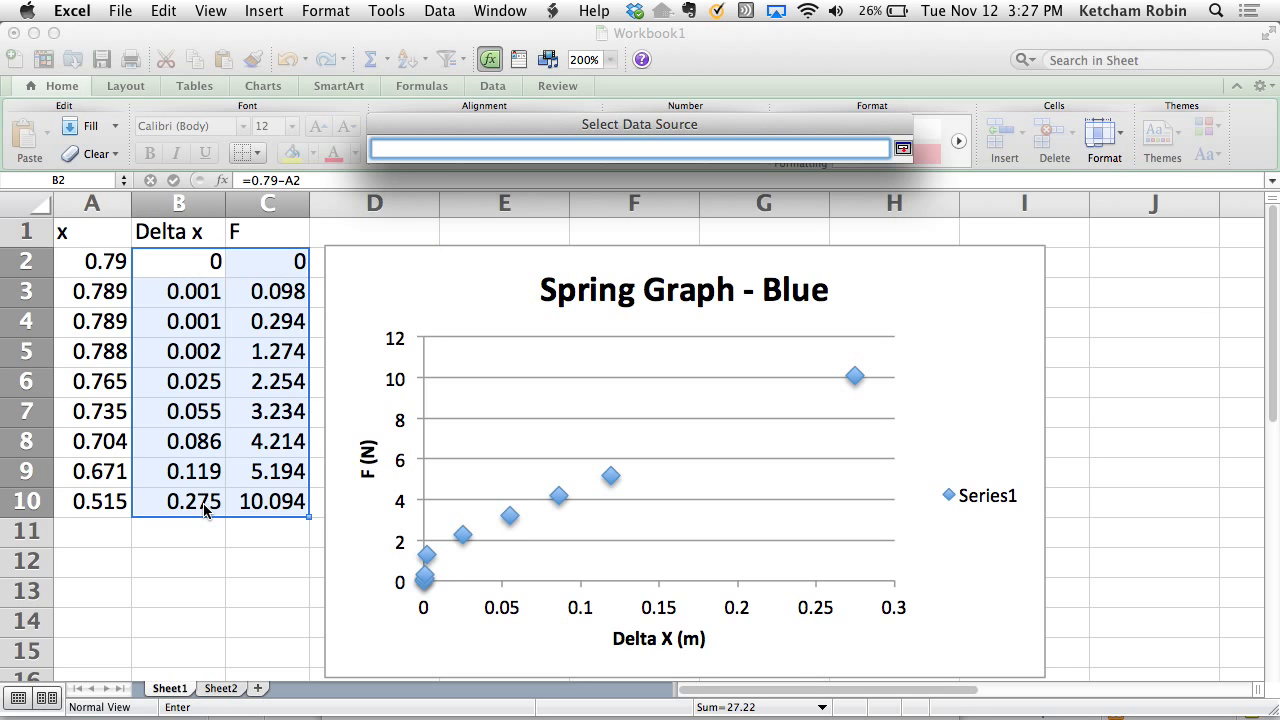
left_click_drag(181, 262, 202, 503)
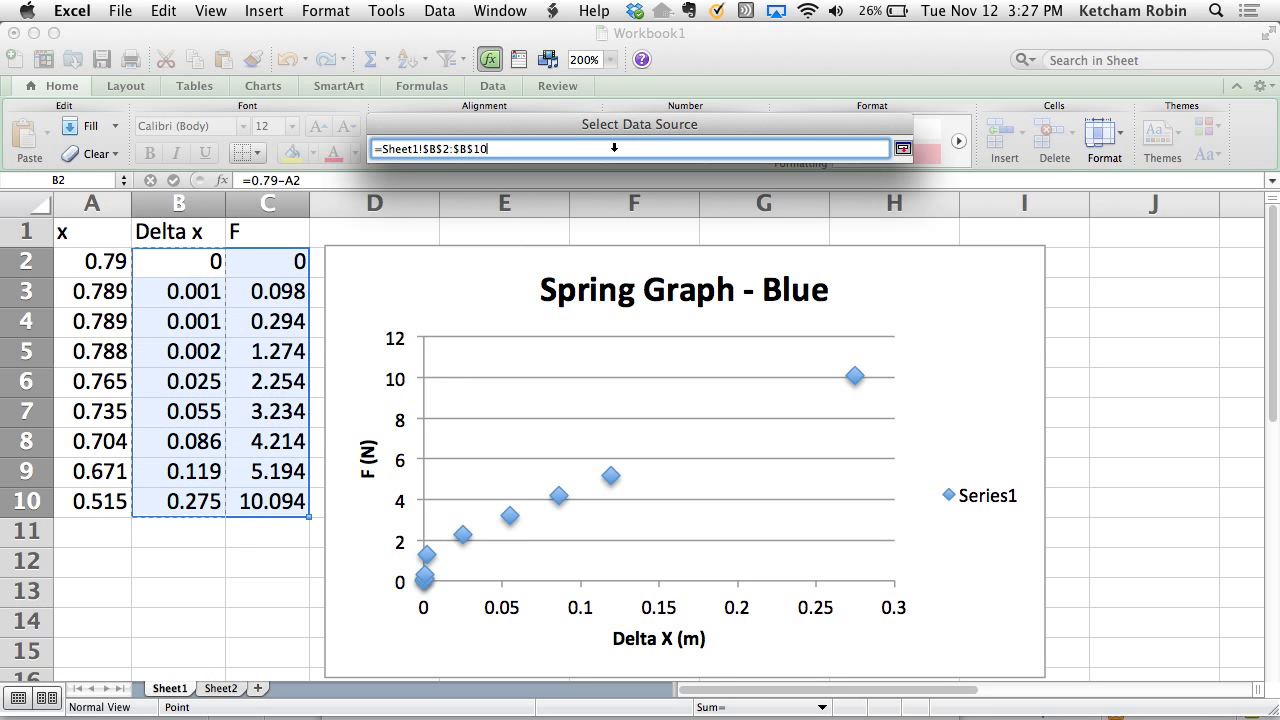
left_click(903, 150)
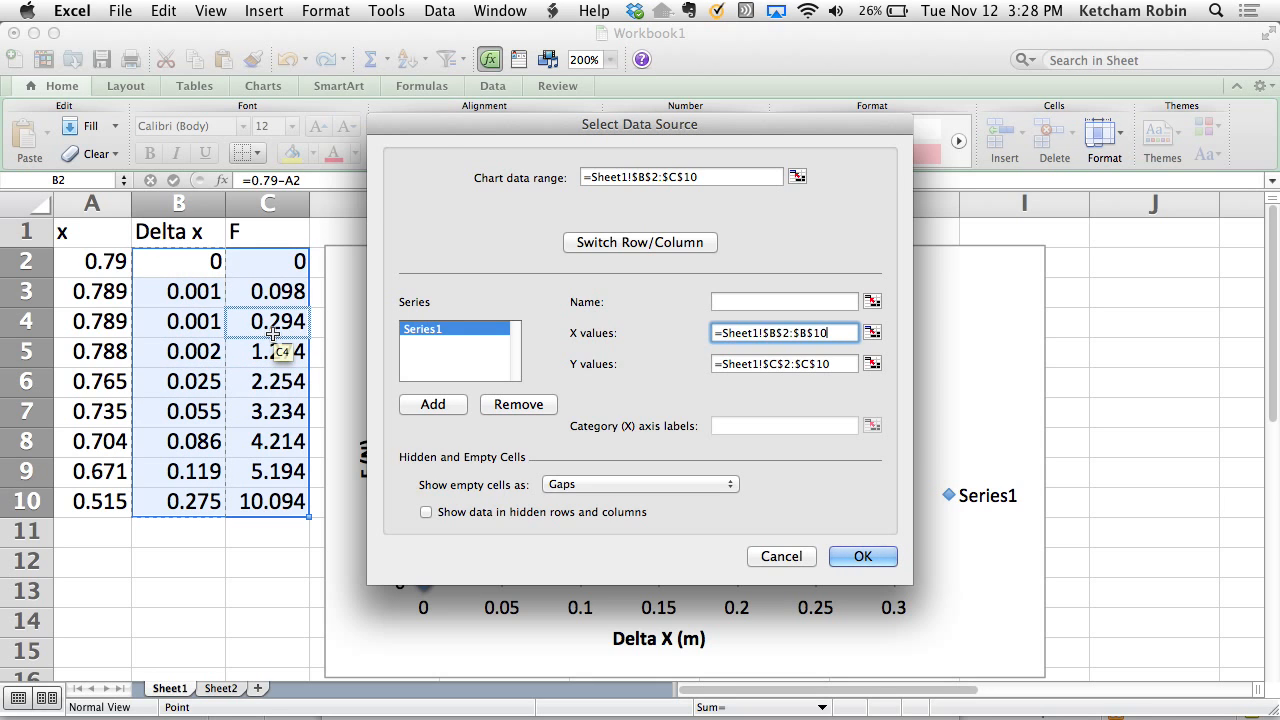
Add a second data series to the chart and remove it again, keeping only Series1 in the data source.
left_click(427, 404)
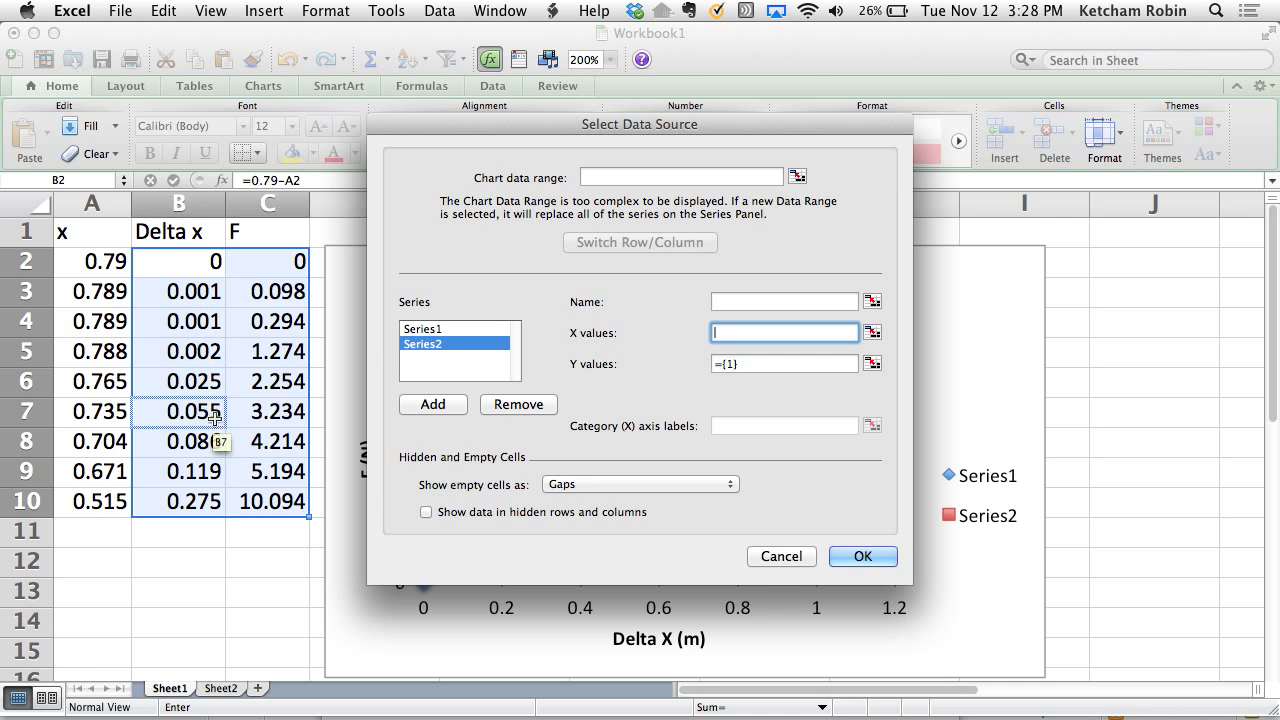
left_click(514, 410)
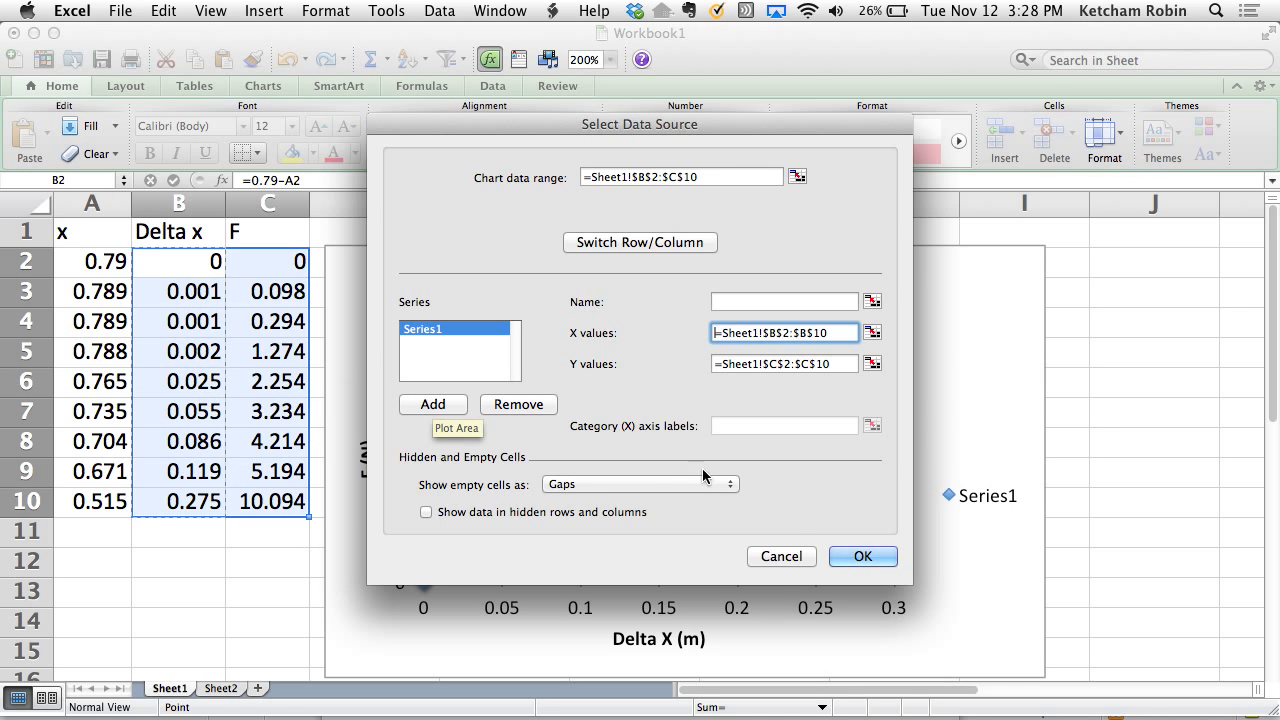
left_click(862, 557)
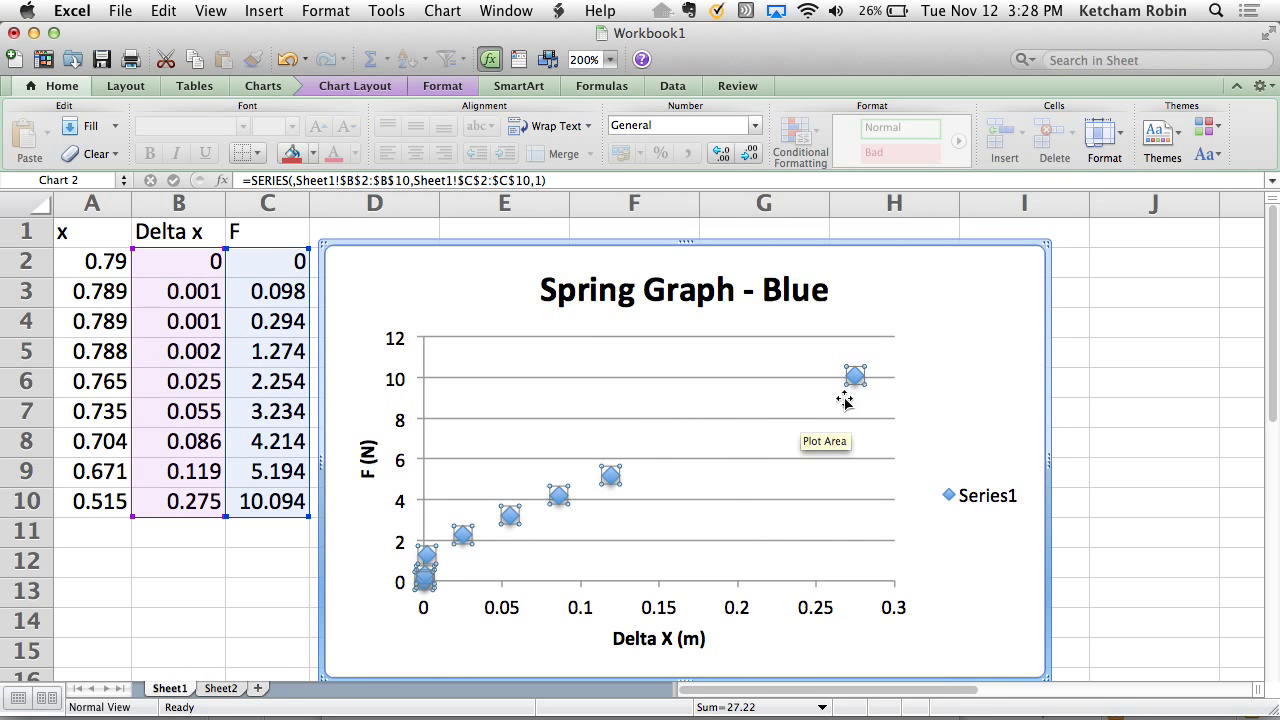
left_click(942, 393)
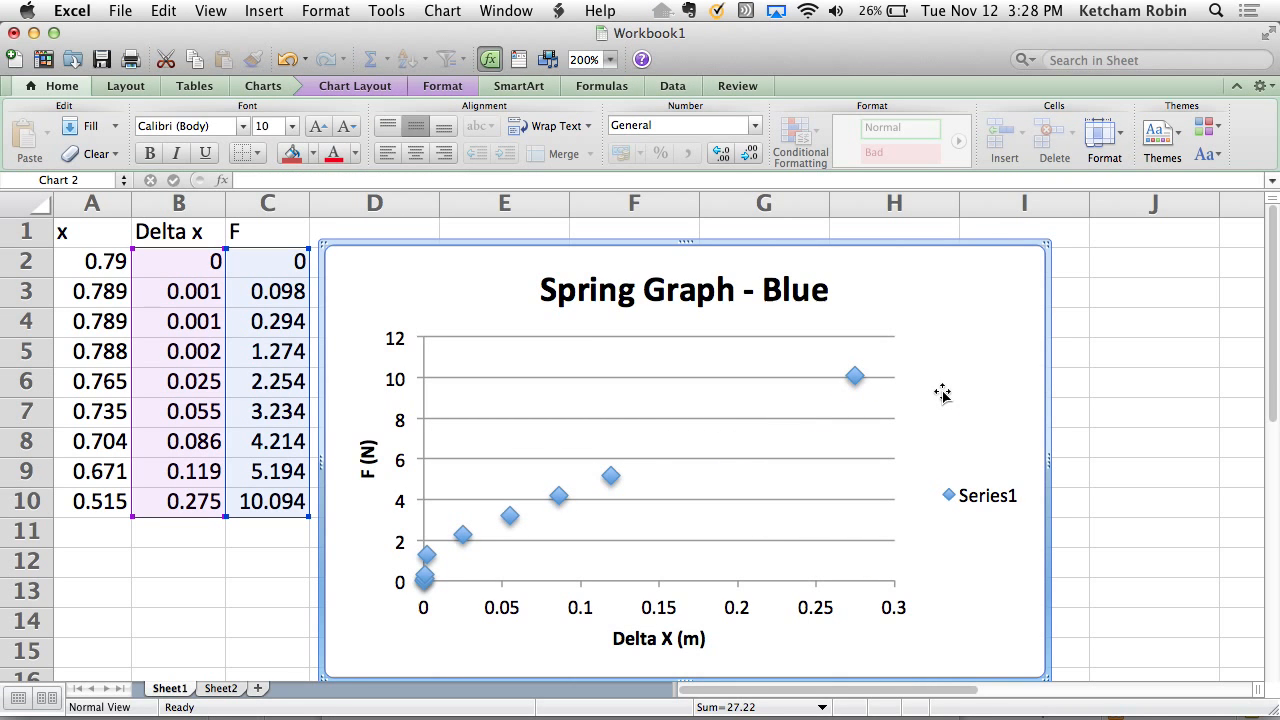
Add a linear trendline to the data points with its equation and R-squared value displayed, and nudge the equation label slightly.
left_click(852, 380)
right_click(852, 378)
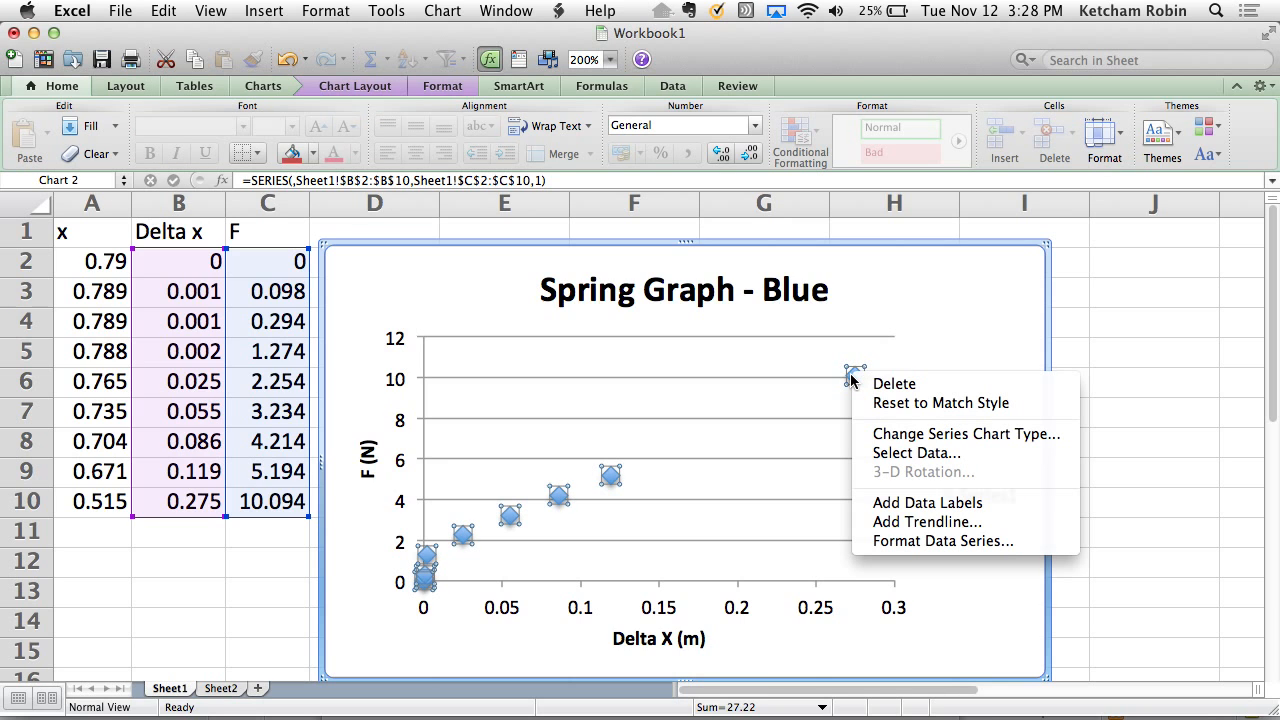
left_click(898, 522)
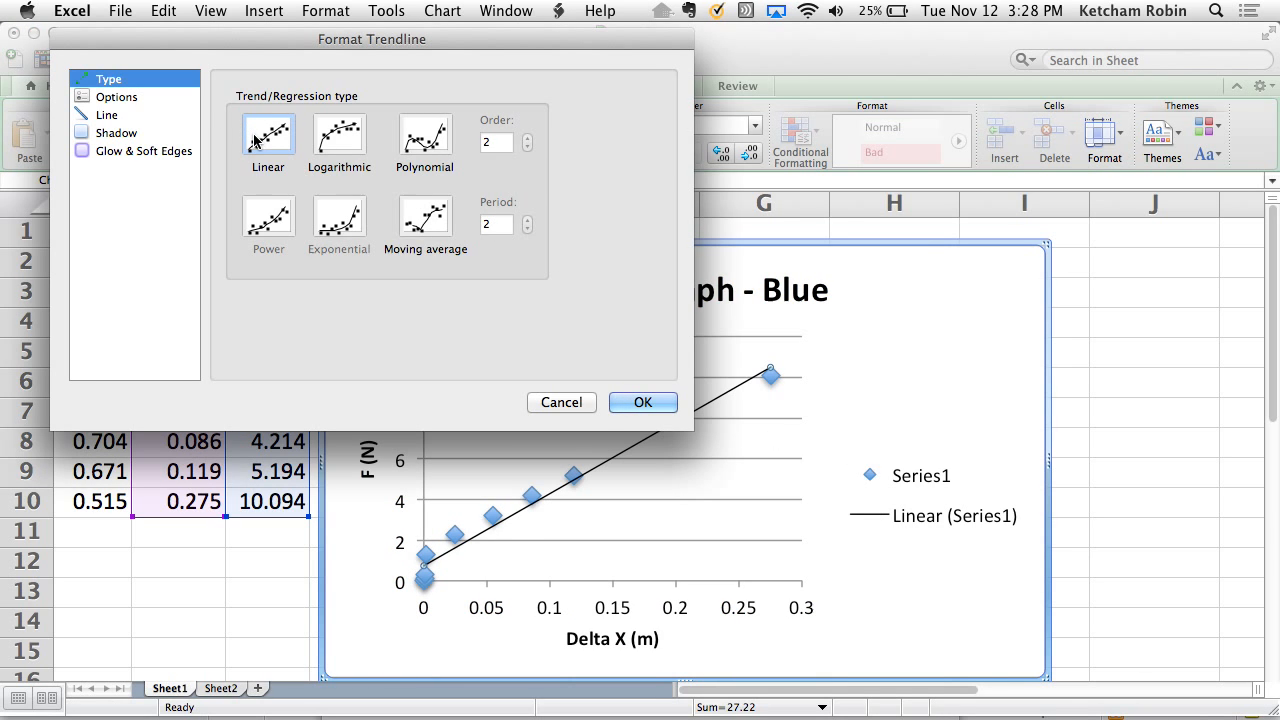
left_click(121, 97)
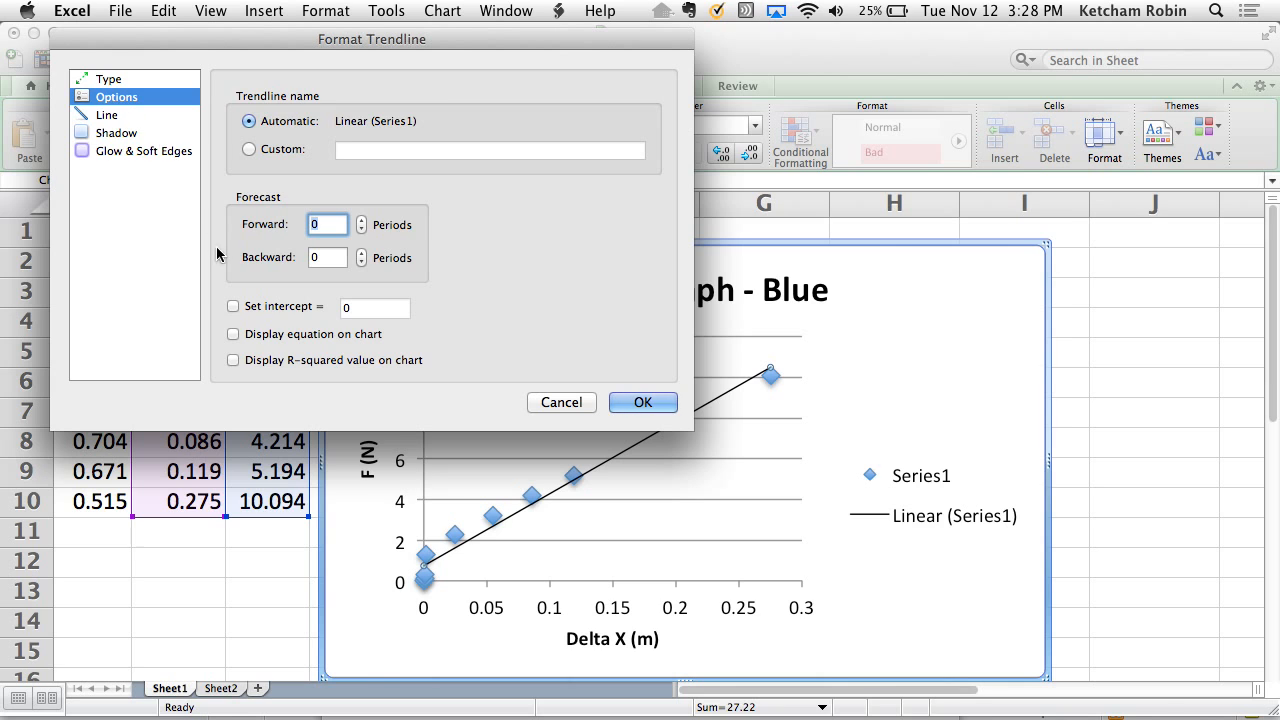
left_click(233, 334)
left_click(233, 360)
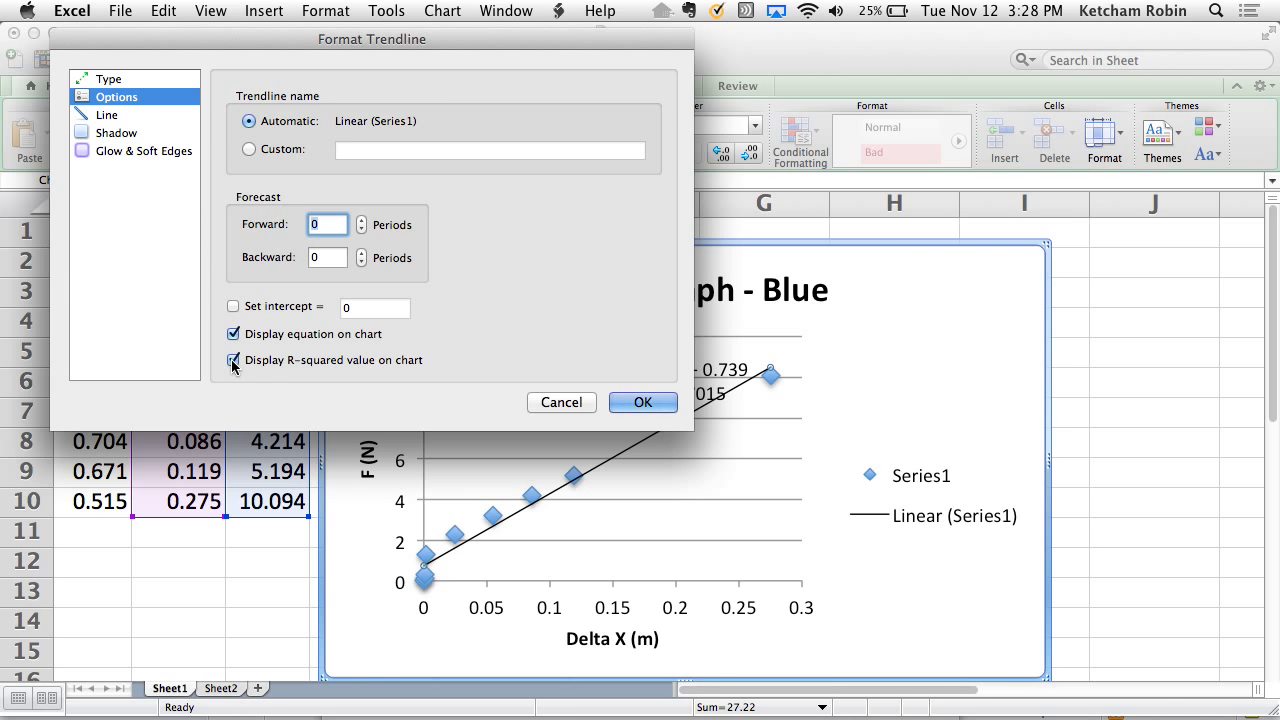
left_click(650, 404)
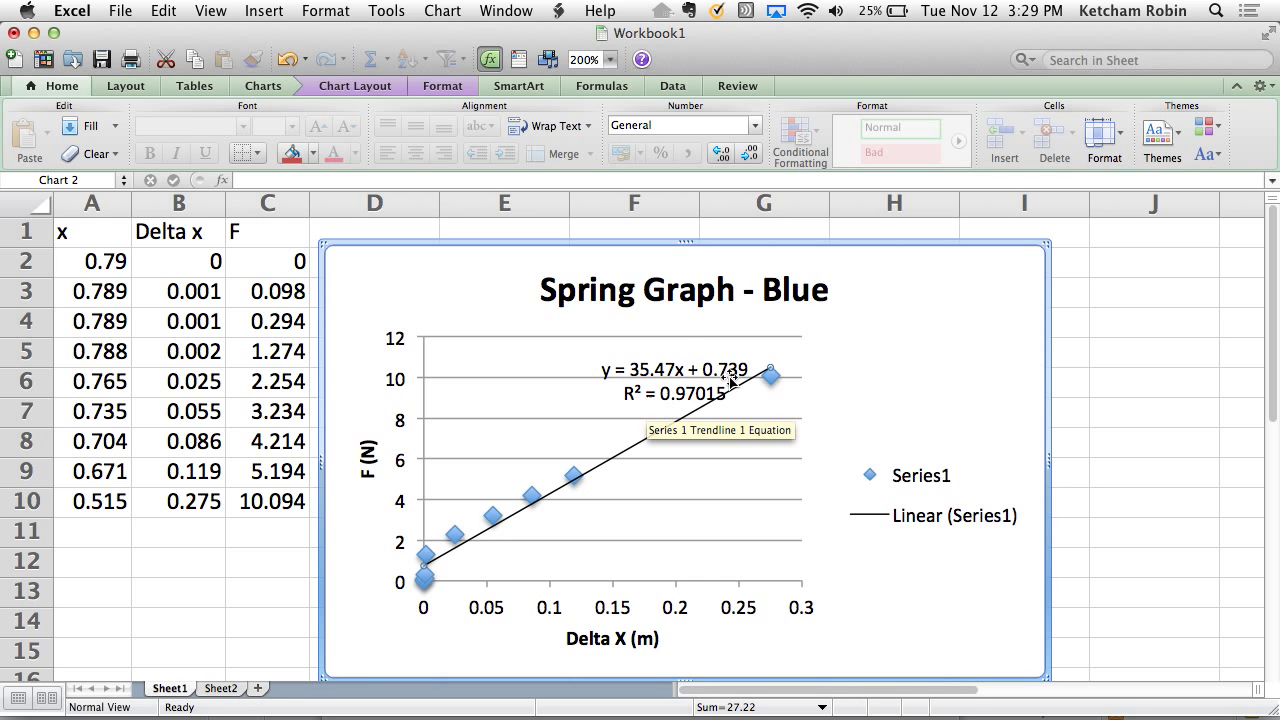
left_click(642, 377)
left_click_drag(642, 377, 636, 366)
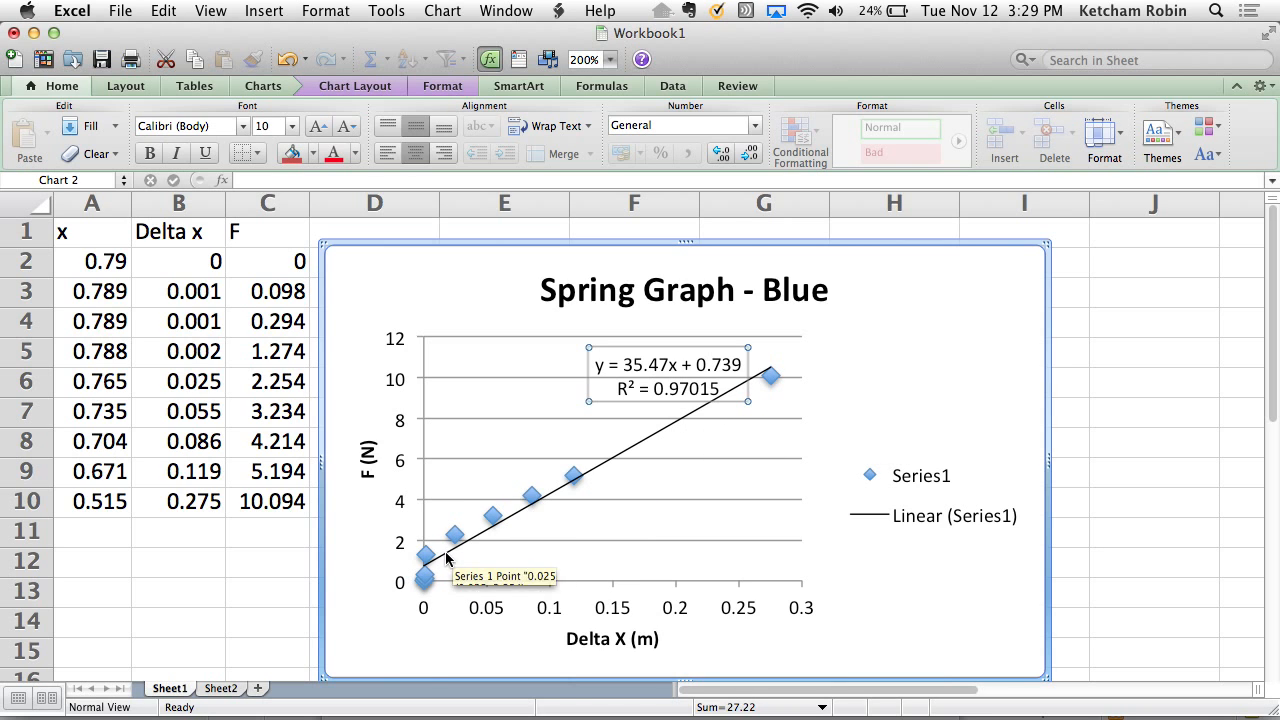
Clear the Delta x and F values in rows 2 and 3, cells B2:C3.
left_click(193, 291)
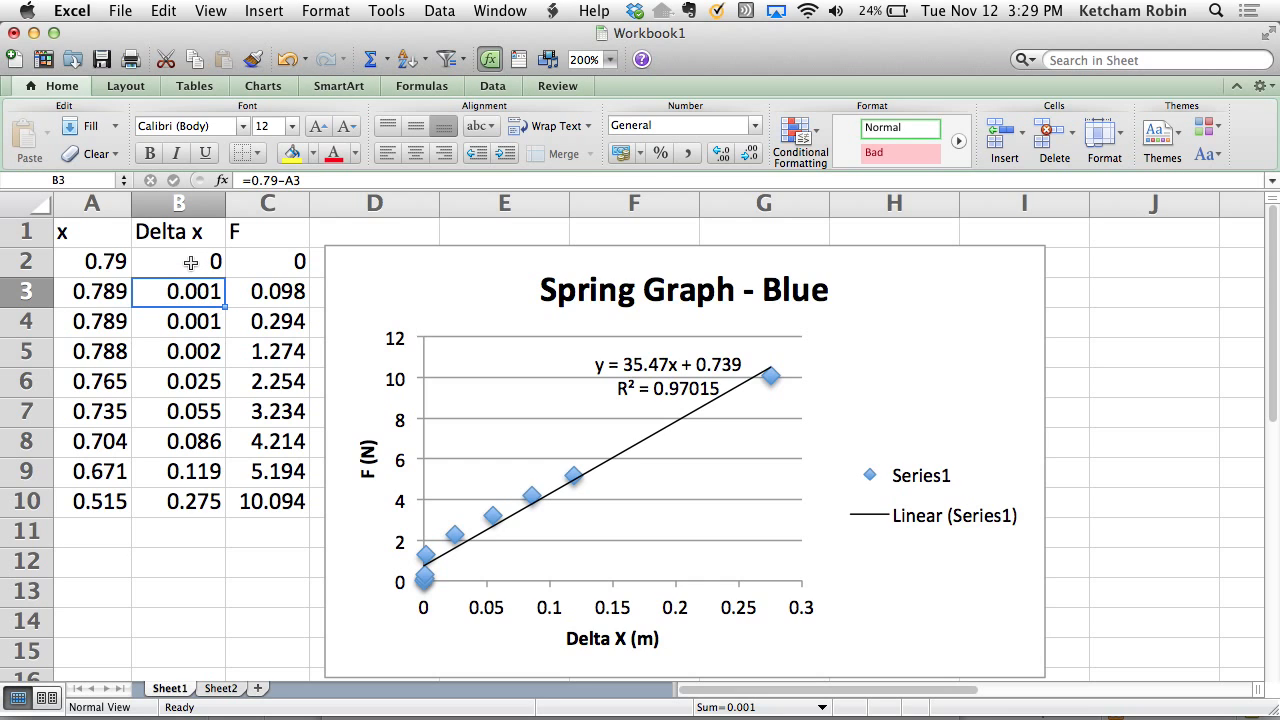
left_click(190, 262)
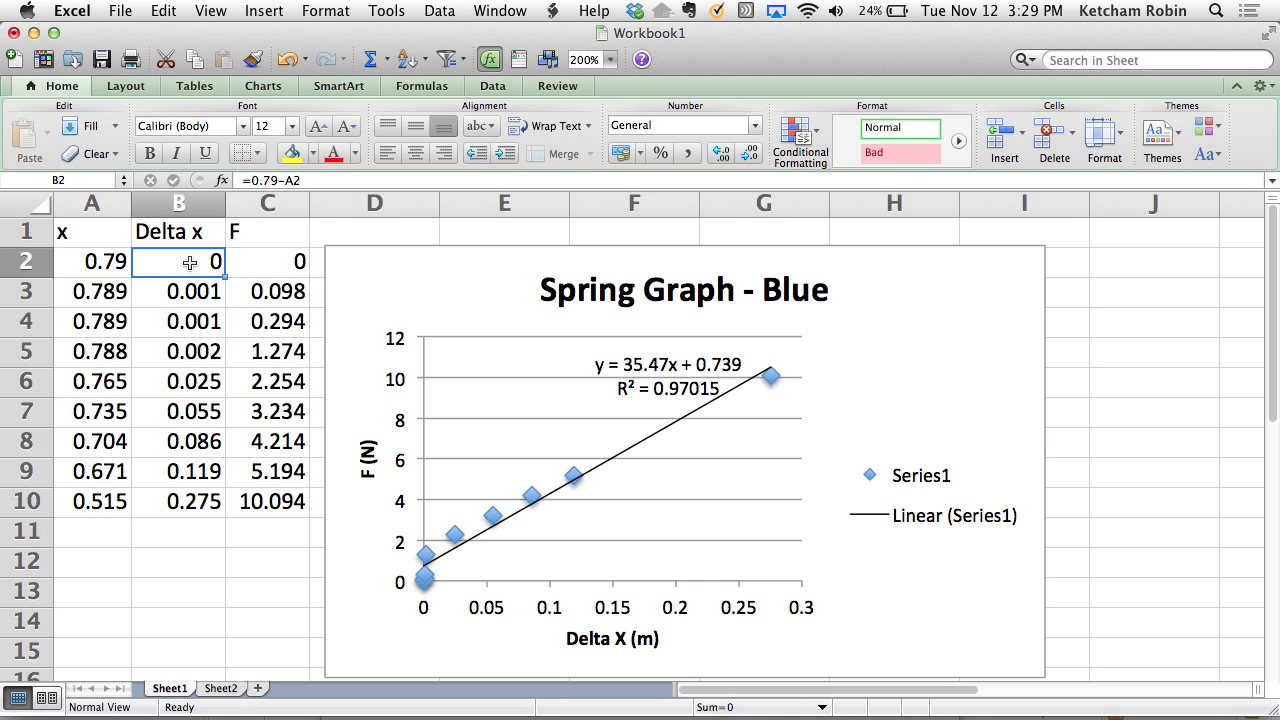
key("BackSpace")
key("Right")
key("BackSpace")
key("Down")
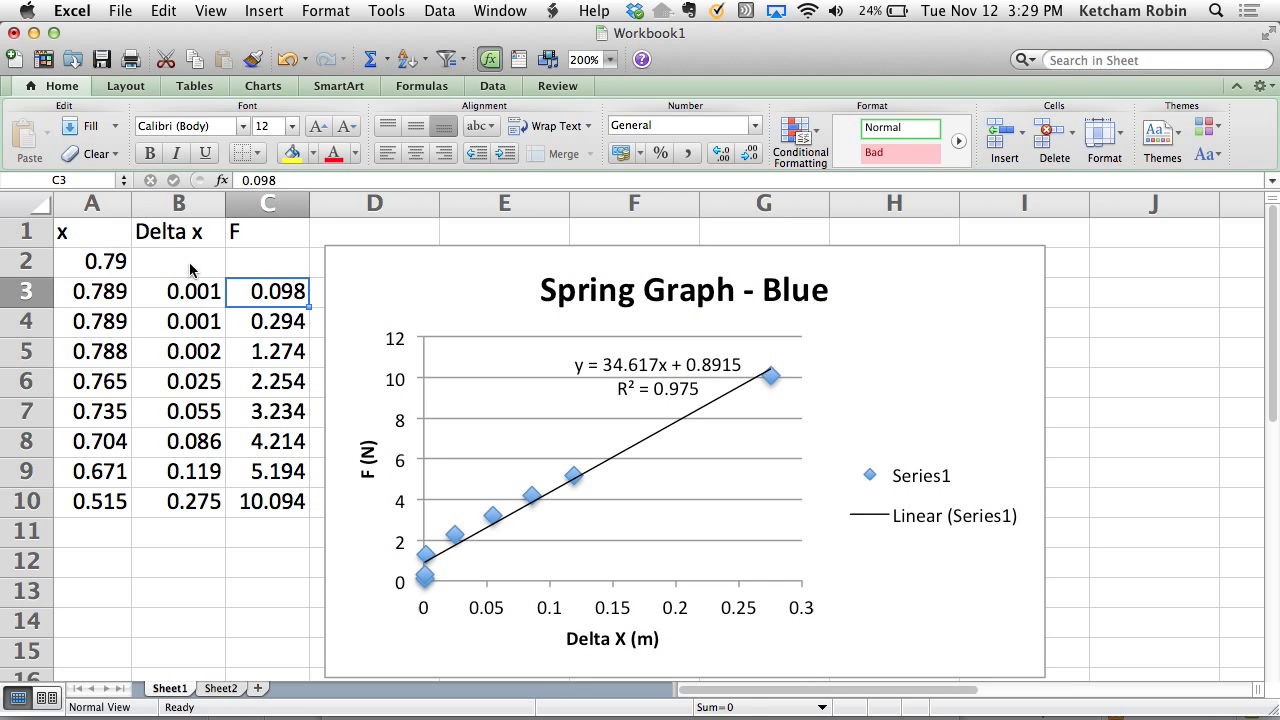
key("BackSpace")
key("Left")
key("BackSpace")
key("Left")
key("Right")
key("Down")
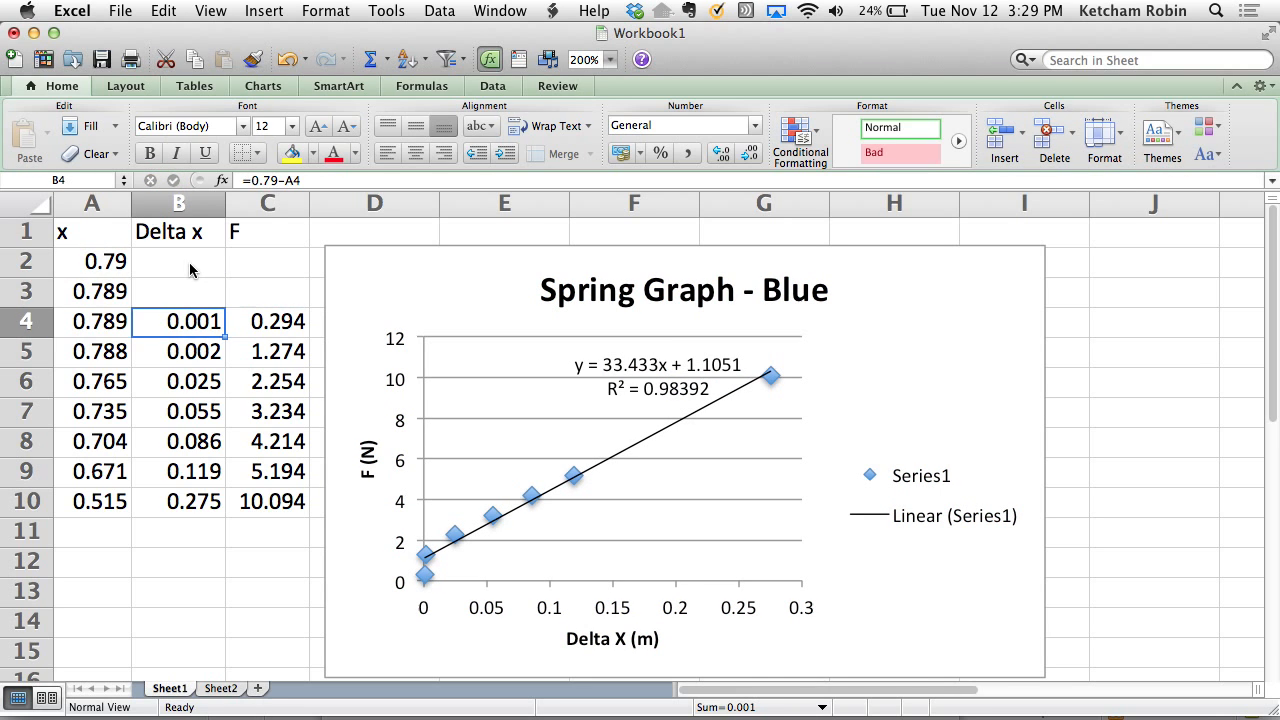
Clear the Delta x and F values in row 4, cells B4:C4.
key("BackSpace")
key("Left")
key("Right")
key("Right")
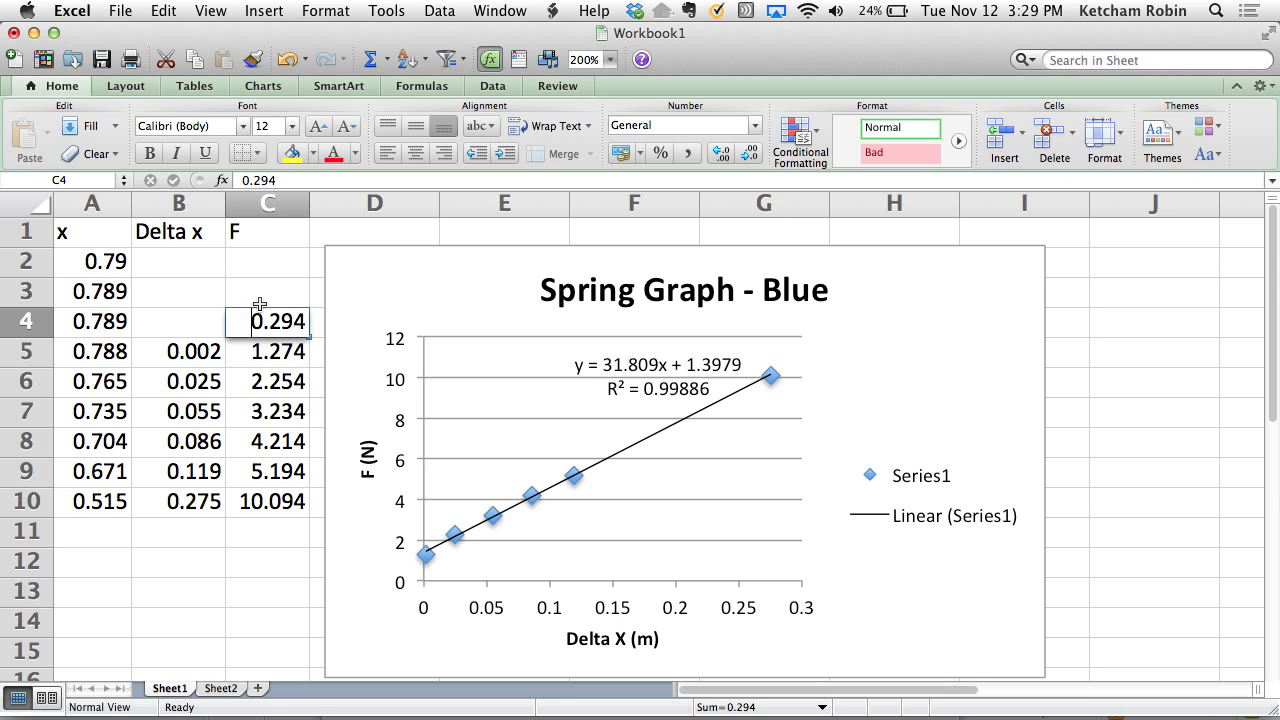
key("BackSpace")
key("Return")
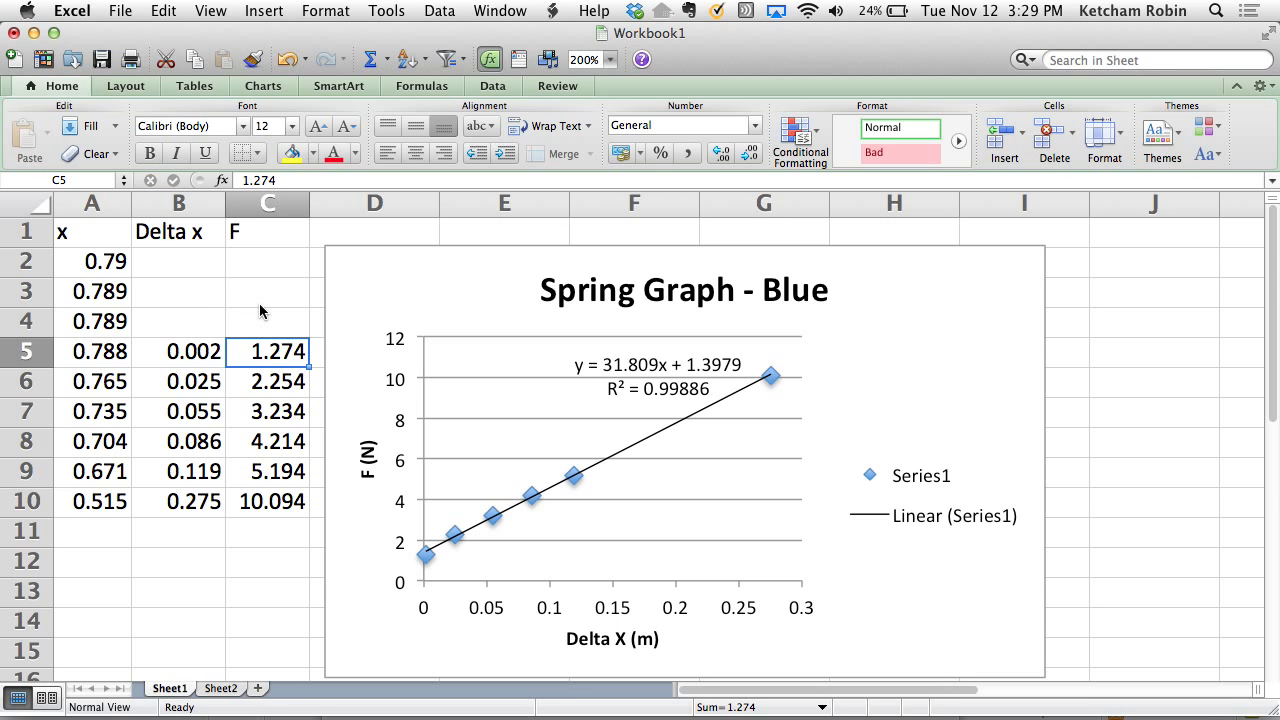
Clear the Delta x and F values in row 5, cells B5:C5.
key("BackSpace")
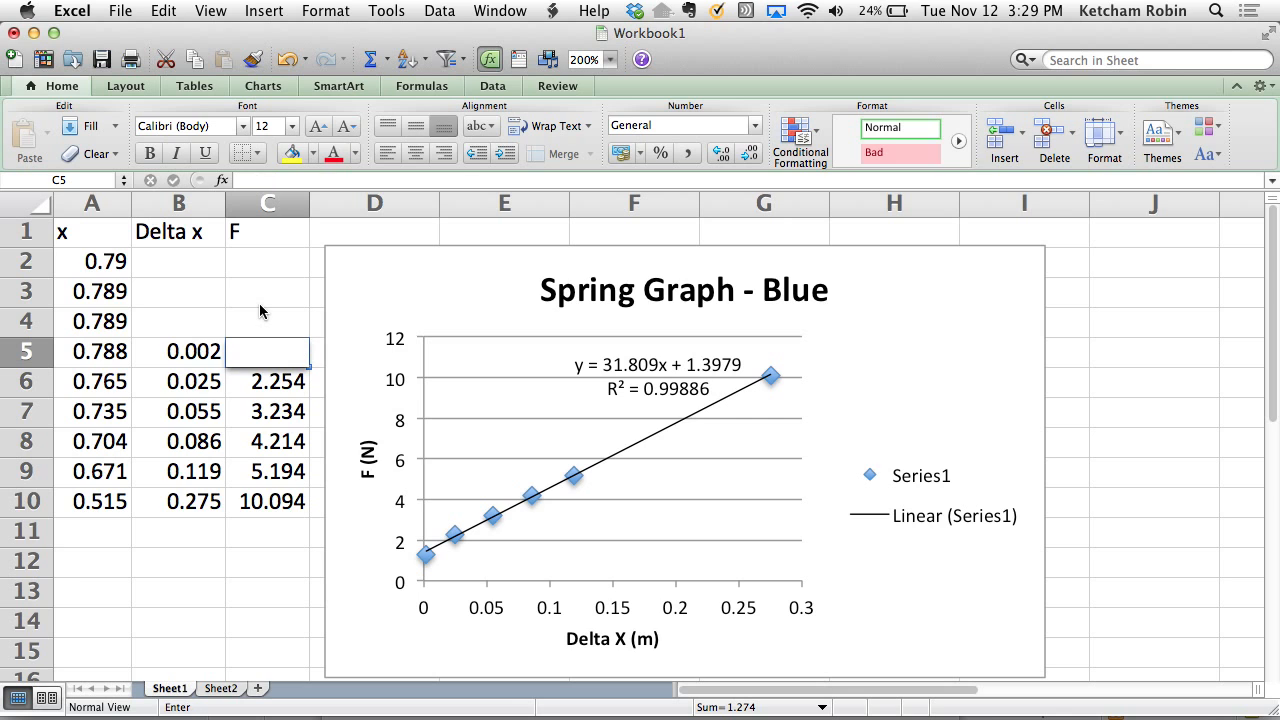
key("Left")
key("ctrl+u")
key("BackSpace")
key("BackSpace")
key("BackSpace")
key("BackSpace")
key("BackSpace")
key("BackSpace")
key("BackSpace")
key("BackSpace")
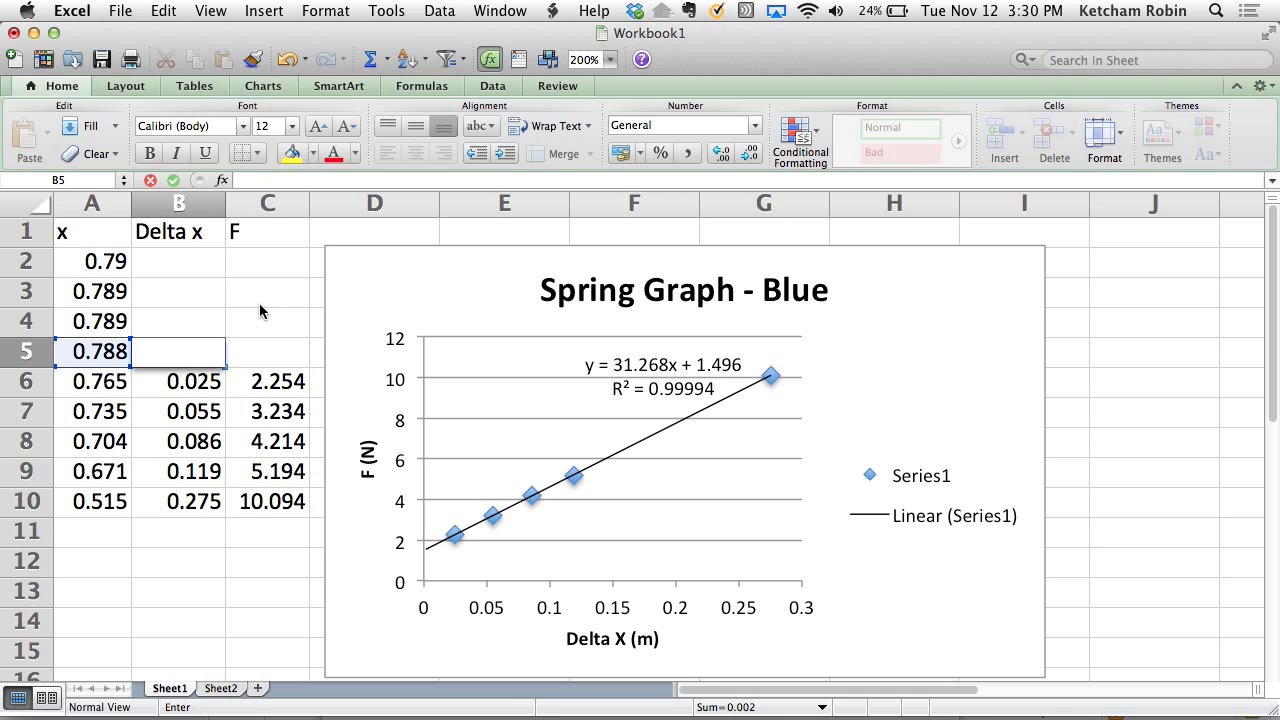
key("Return")
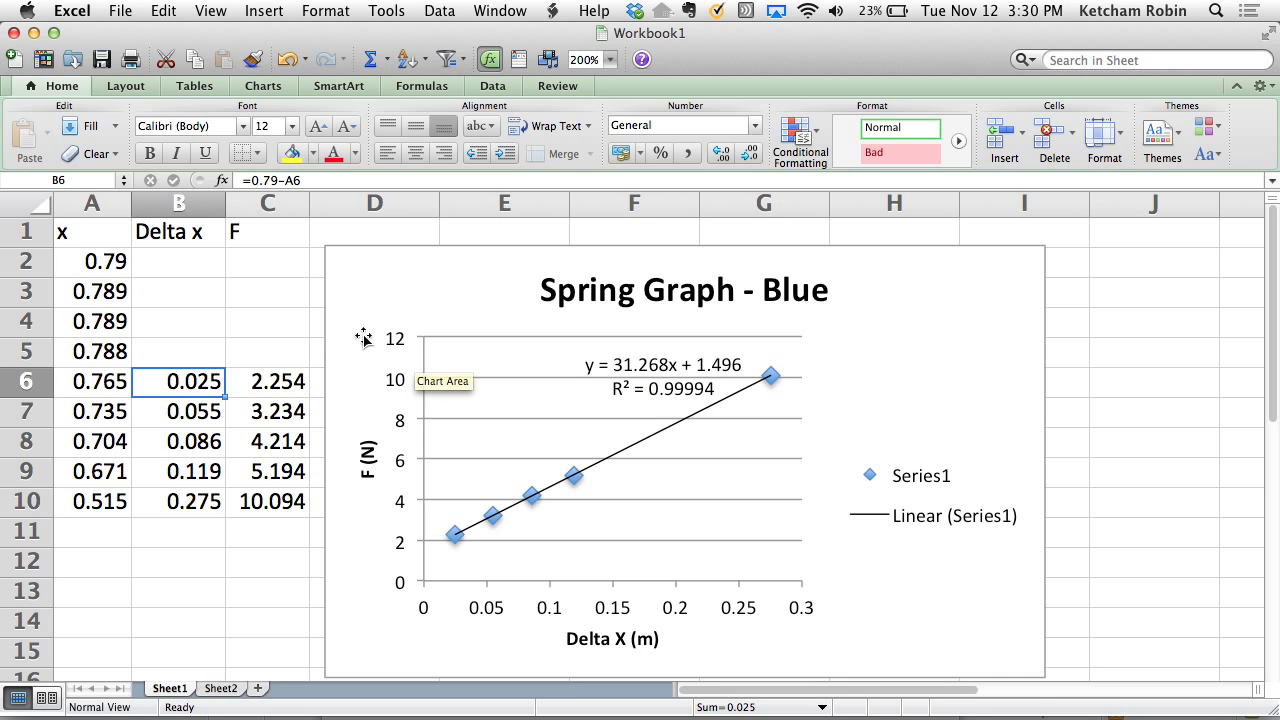
Undo all the cell clearings in the Delta x and F columns, from row 5 back to row 2.
key("super+z")
key("super+z")
key("super+z")
key("super+z")
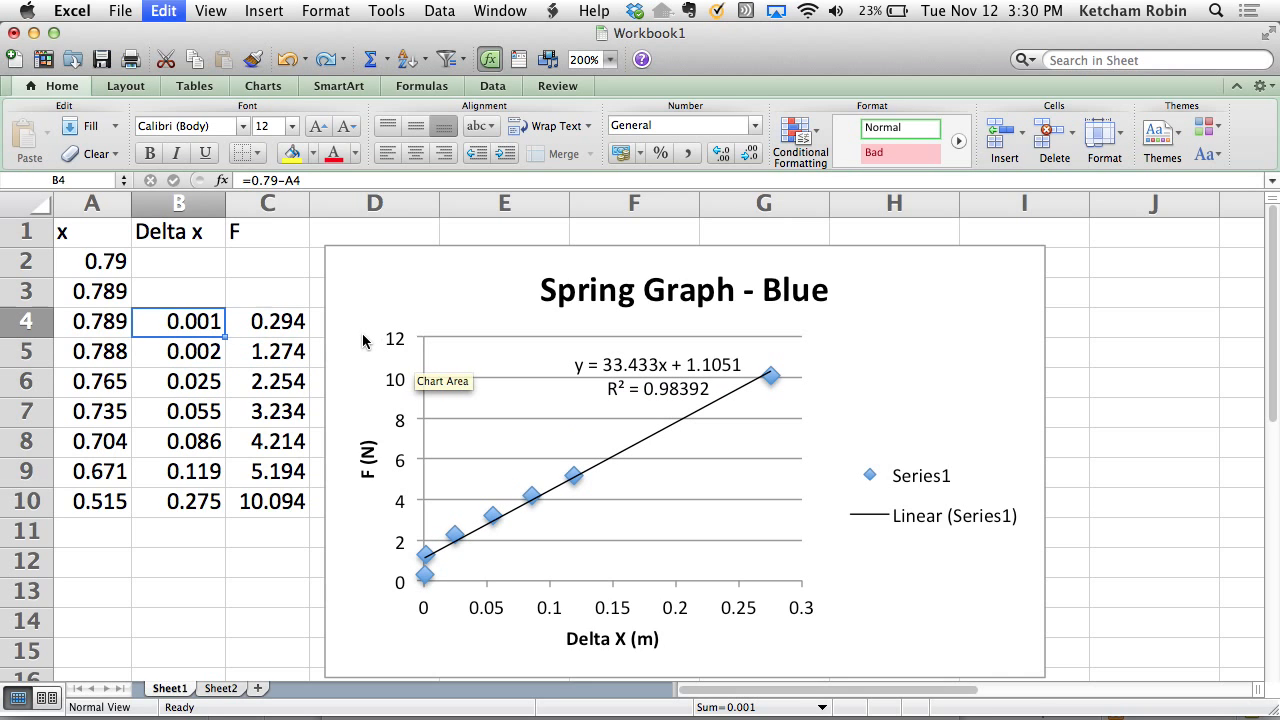
key("super+z")
key("super+z")
key("super+z")
key("super+z")
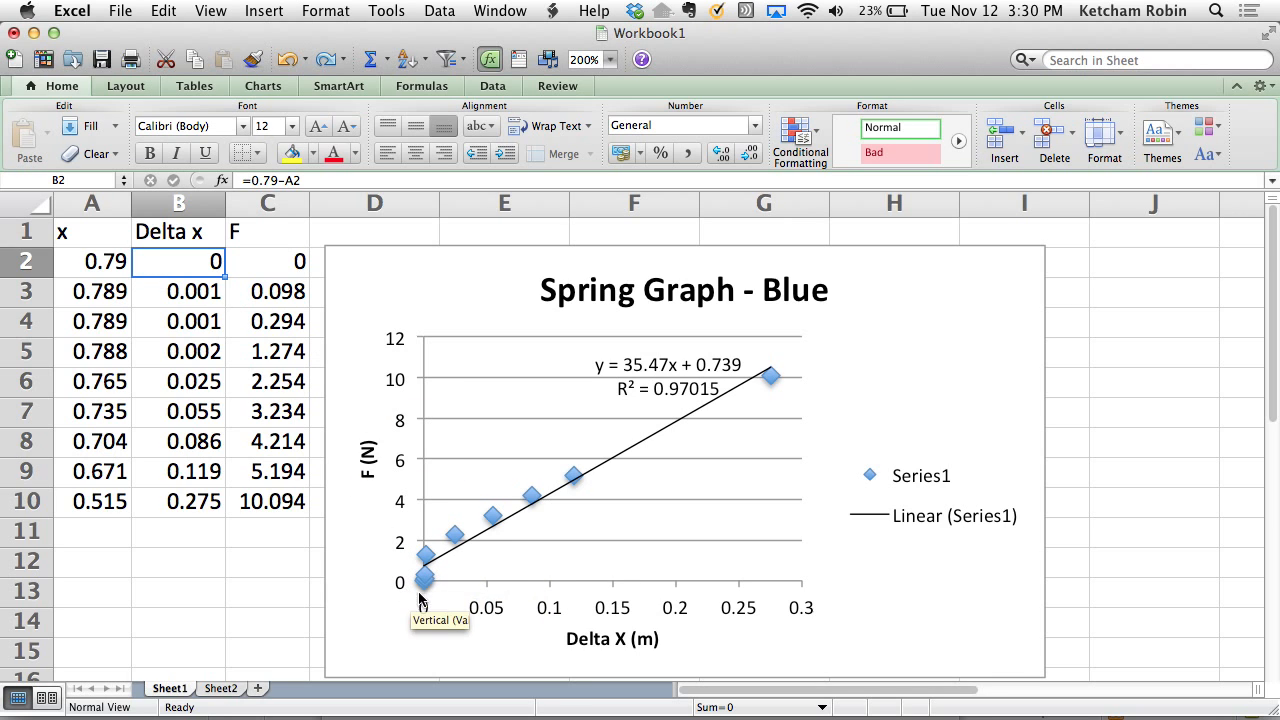
Add another linear trendline to the data points, with automatic name and without equation or R-squared display, and return to cell B2.
mouse_move(421, 584)
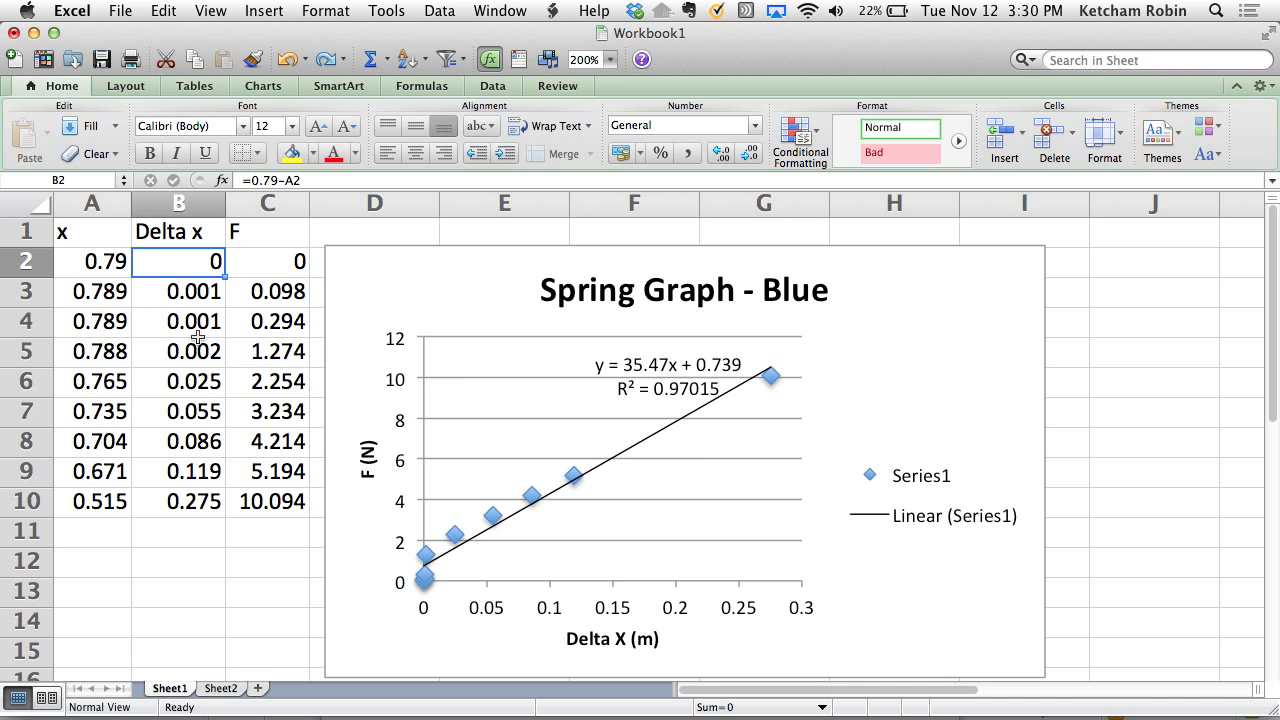
left_click(395, 343)
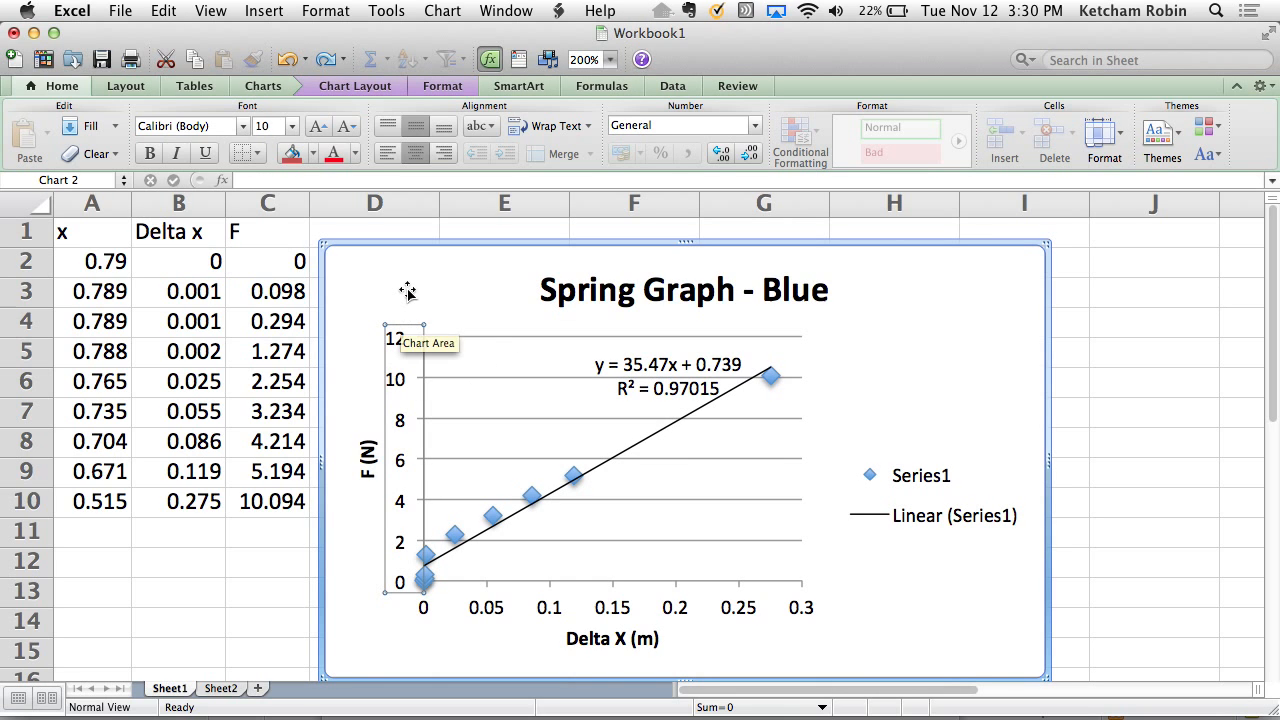
left_click(337, 89)
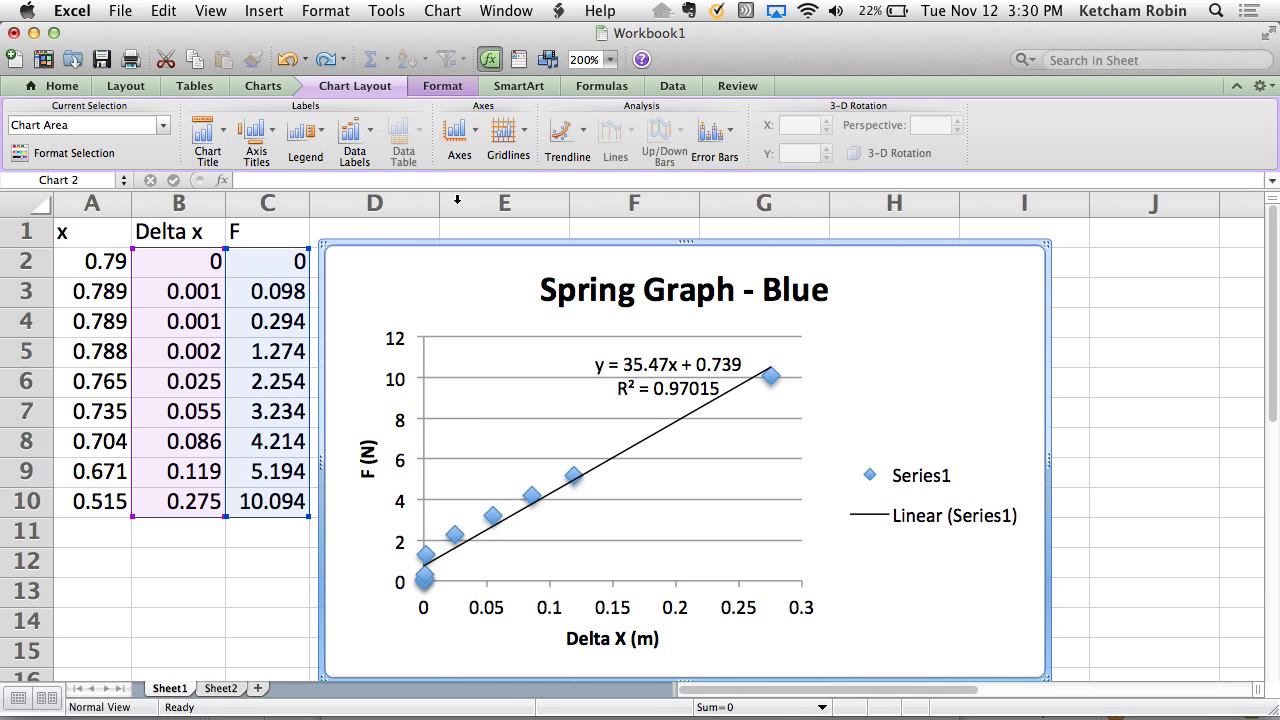
left_click(772, 382)
right_click(772, 384)
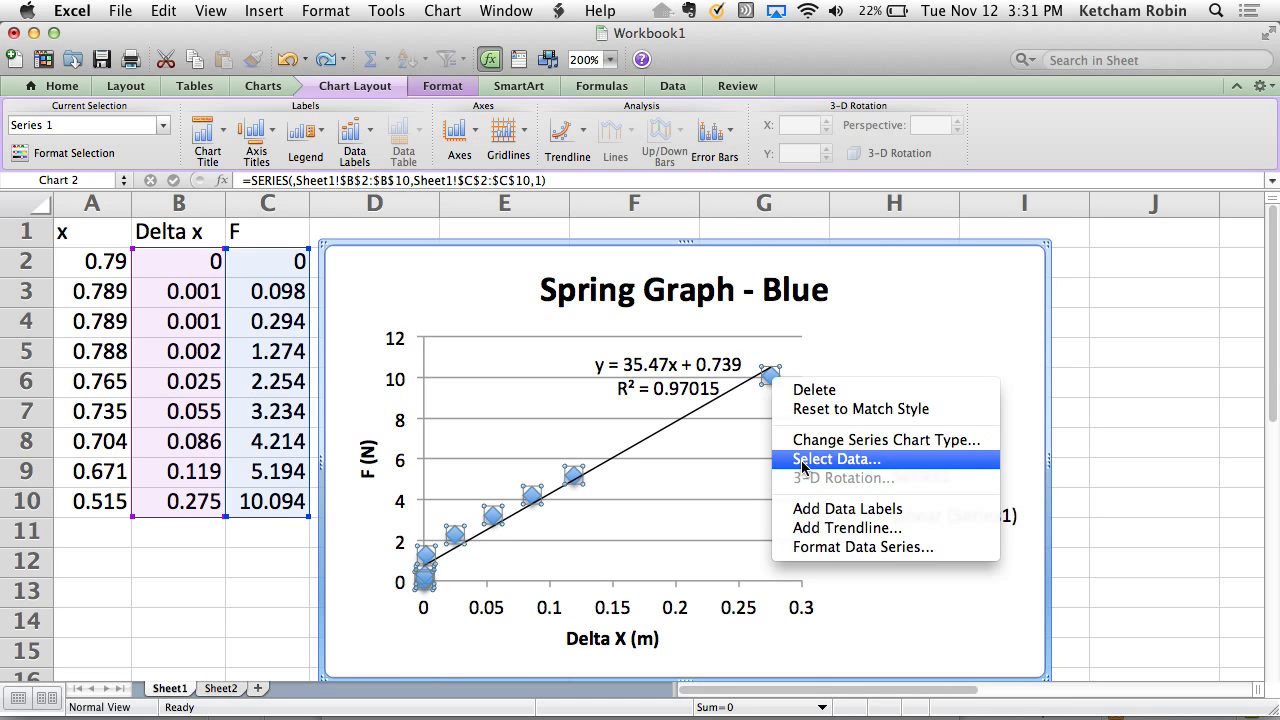
left_click(811, 533)
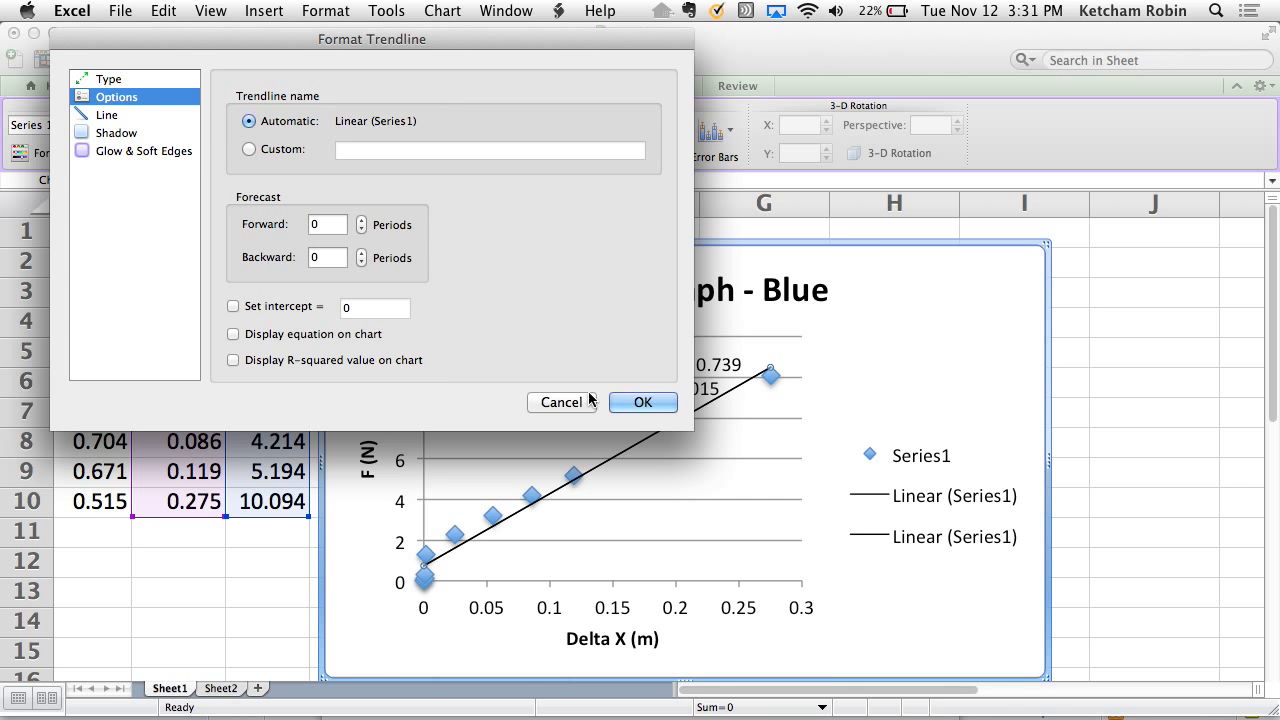
left_click(641, 403)
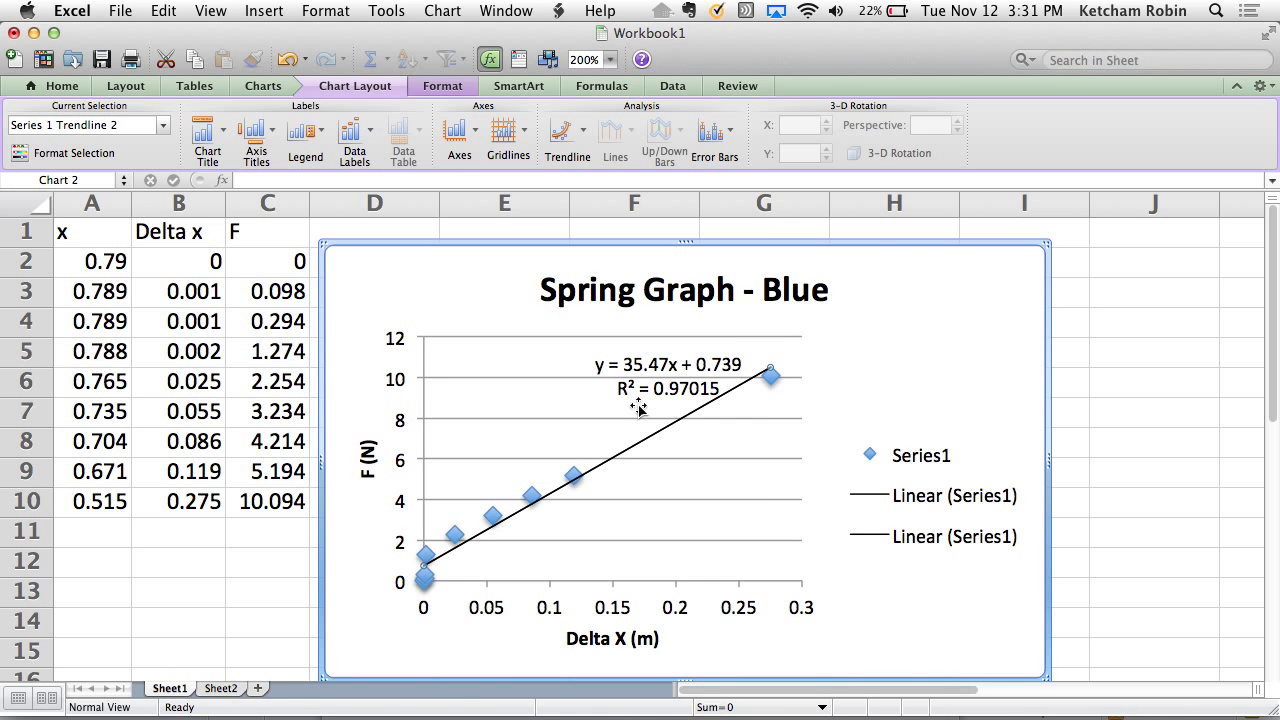
left_click(185, 265)
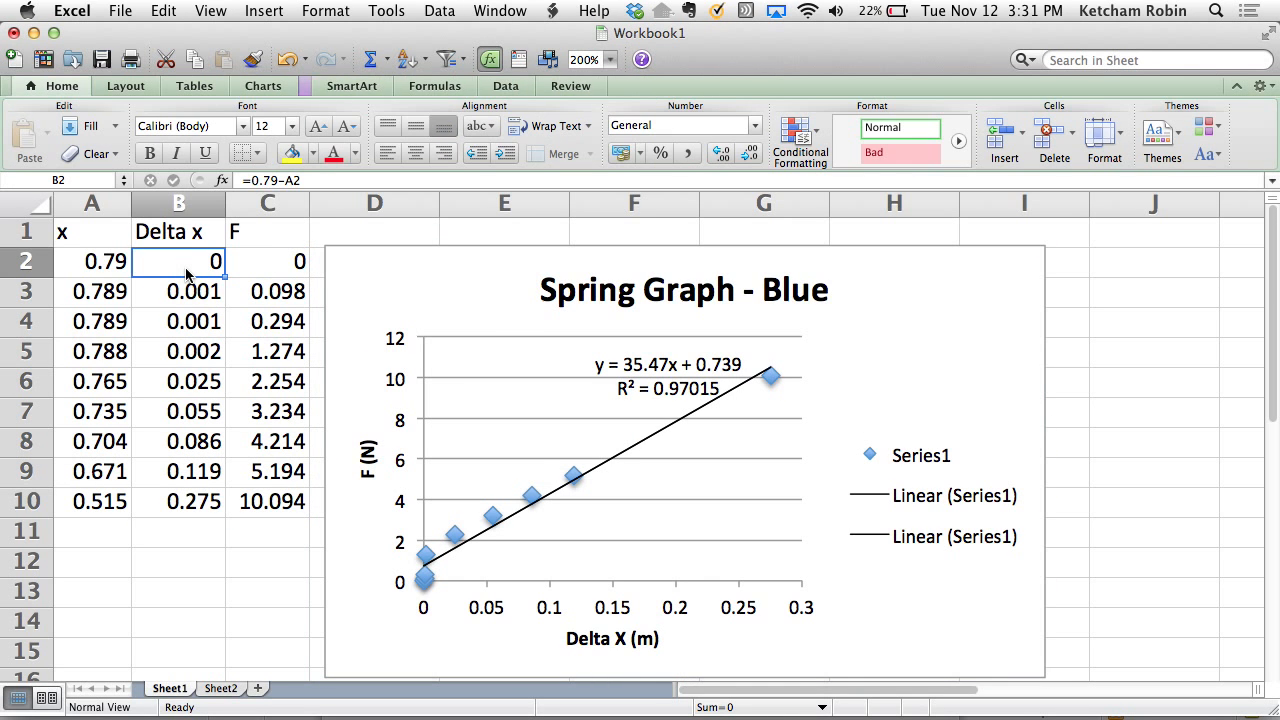